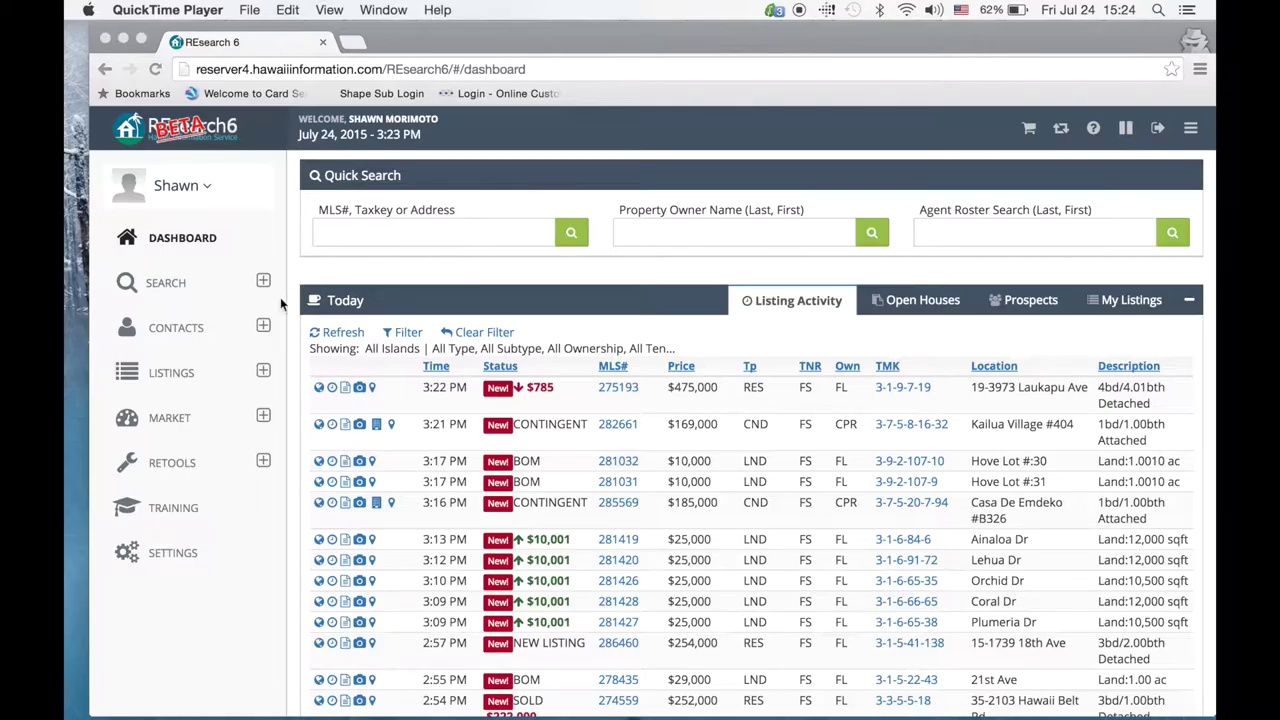
# Step: Bring the browser forward, expand CONTACTS in the sidebar and open the Contacts page
pyautogui.click(263, 328)
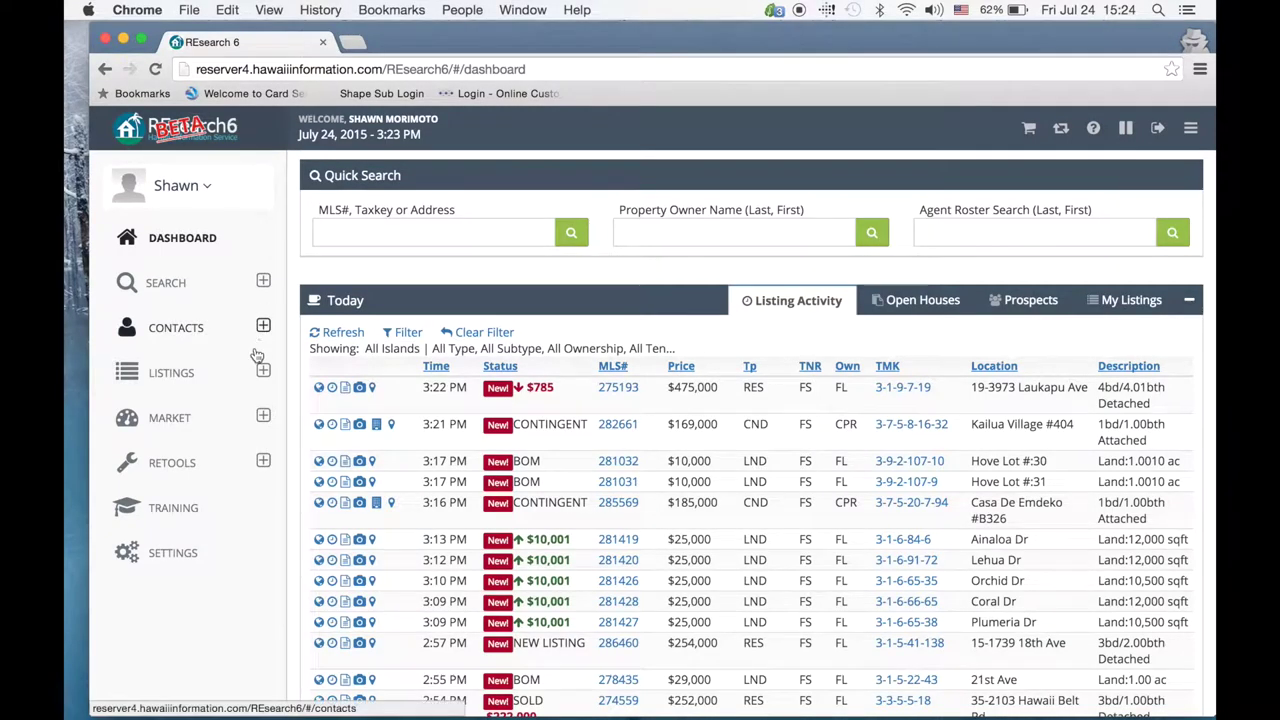
pyautogui.click(263, 326)
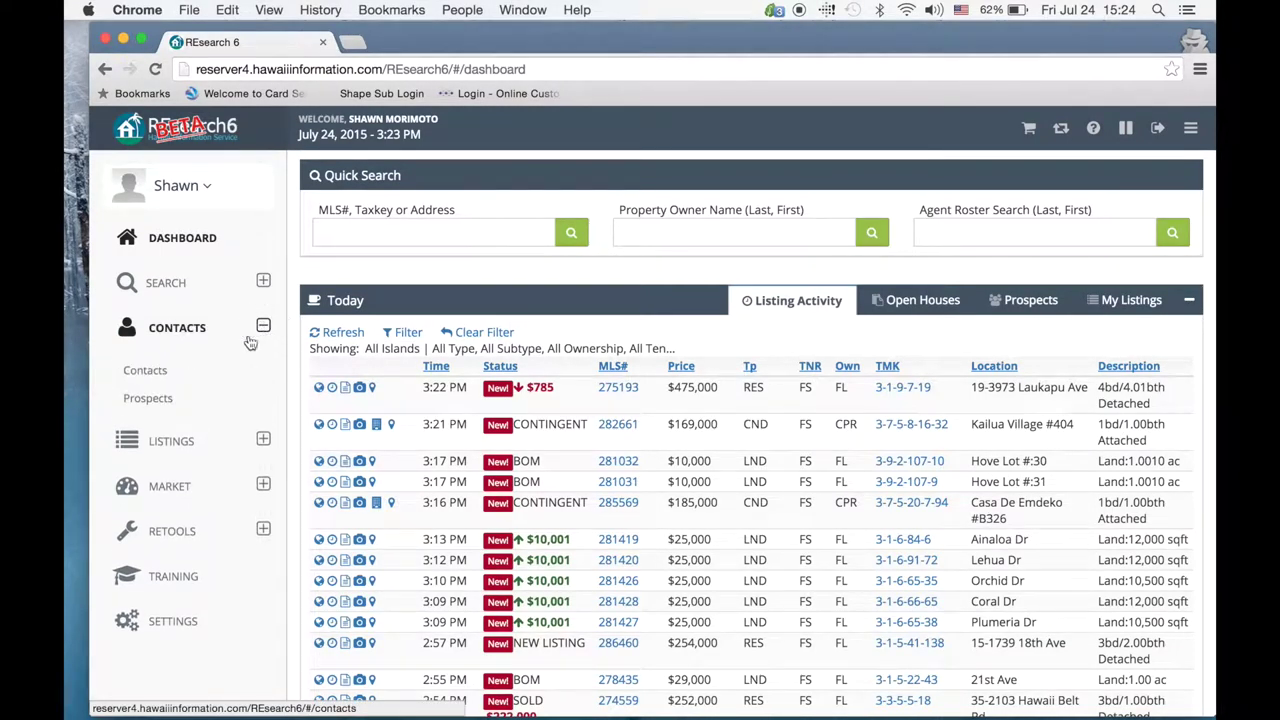
pyautogui.click(143, 372)
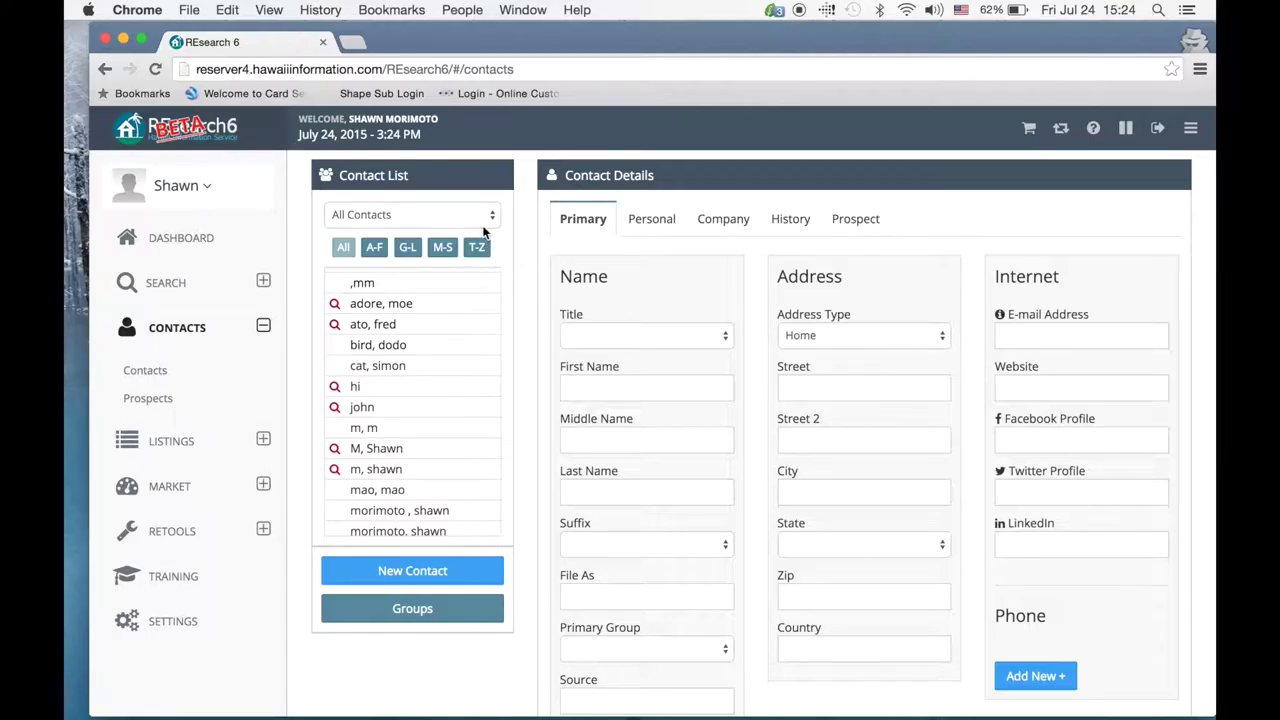
# Step: Filter the contact list by the A-F, G-L and M-S letter ranges, ending on A-F
pyautogui.click(379, 252)
pyautogui.click(408, 249)
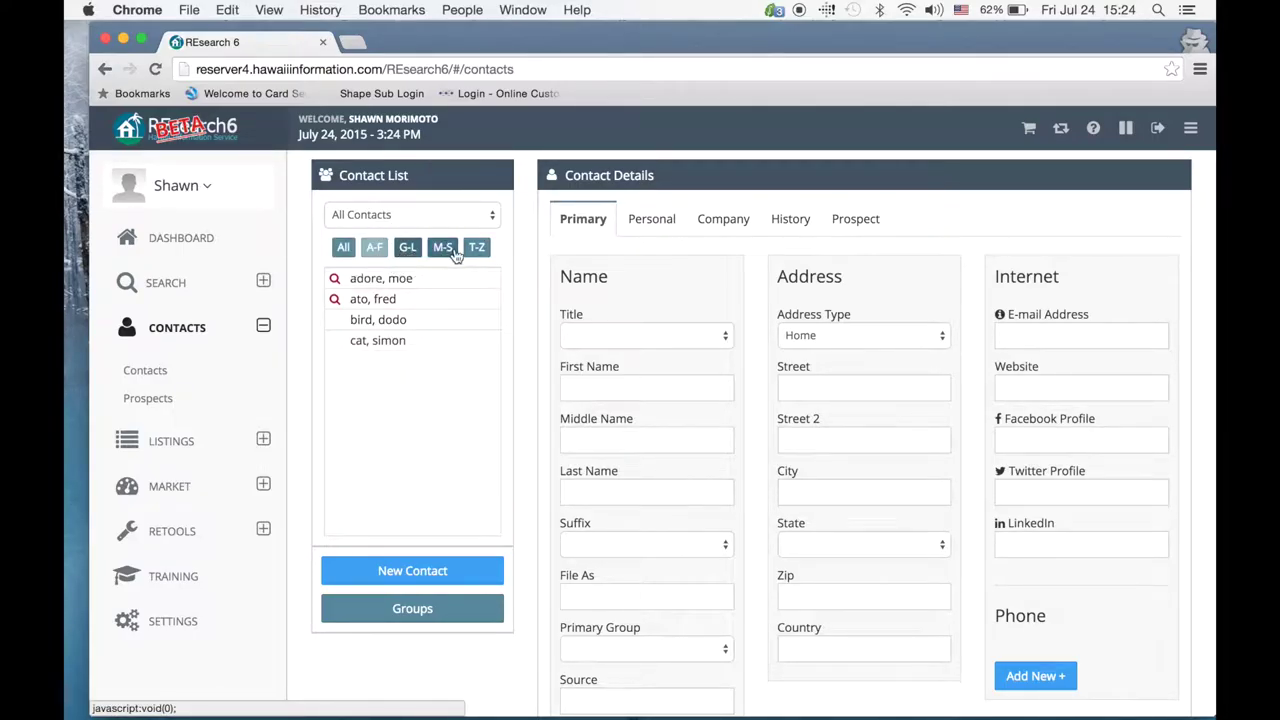
pyautogui.click(449, 256)
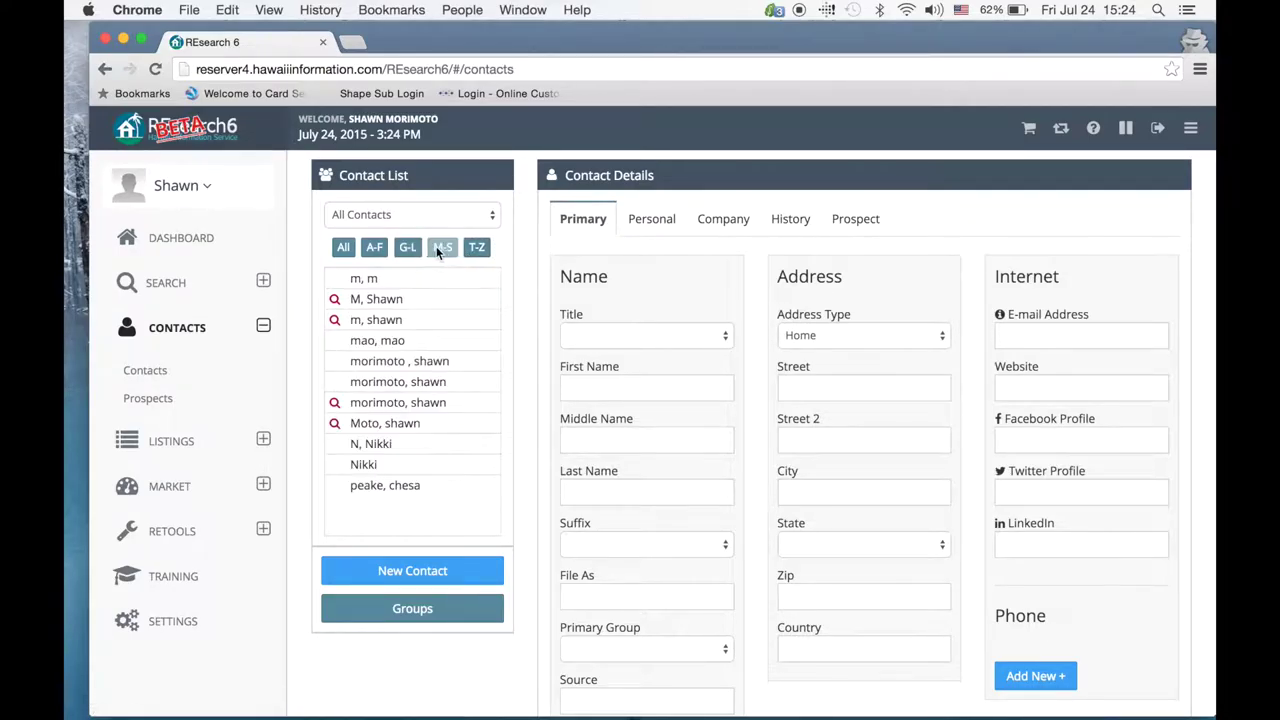
pyautogui.click(368, 250)
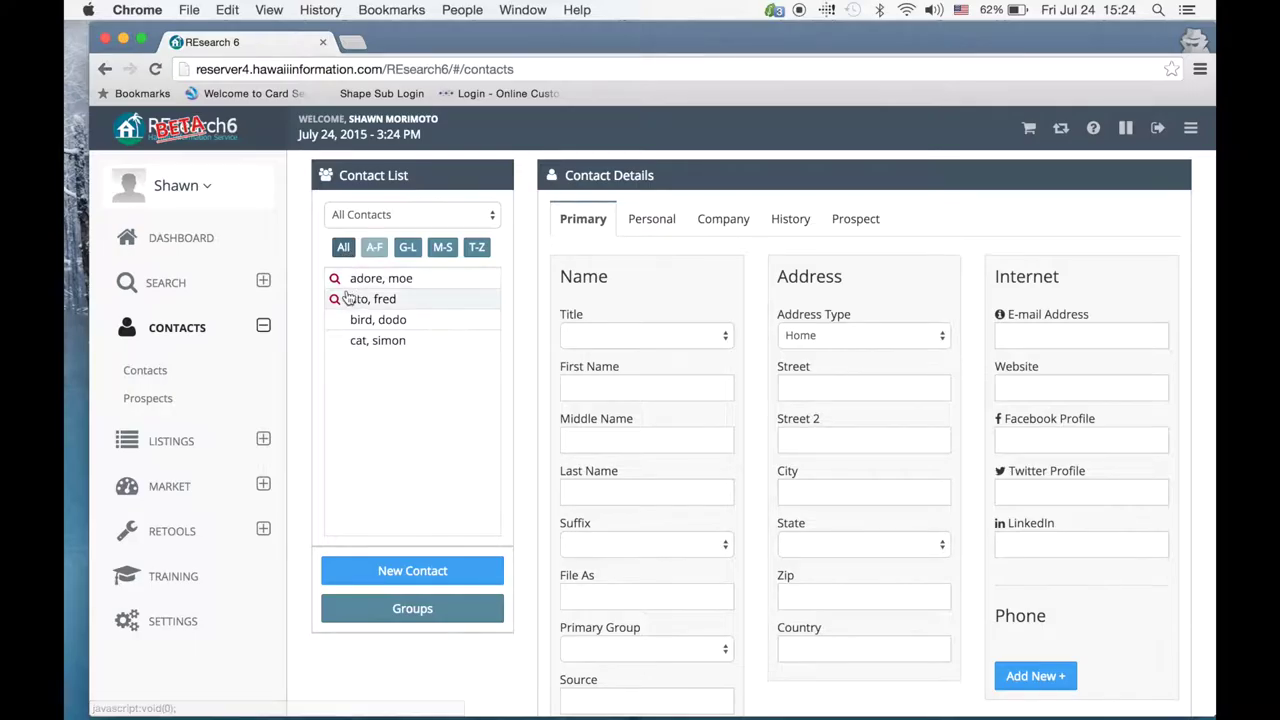
# Step: Use the All Contacts dropdown to show Only Prospects, then a saved group with no contacts
pyautogui.moveTo(339, 294)
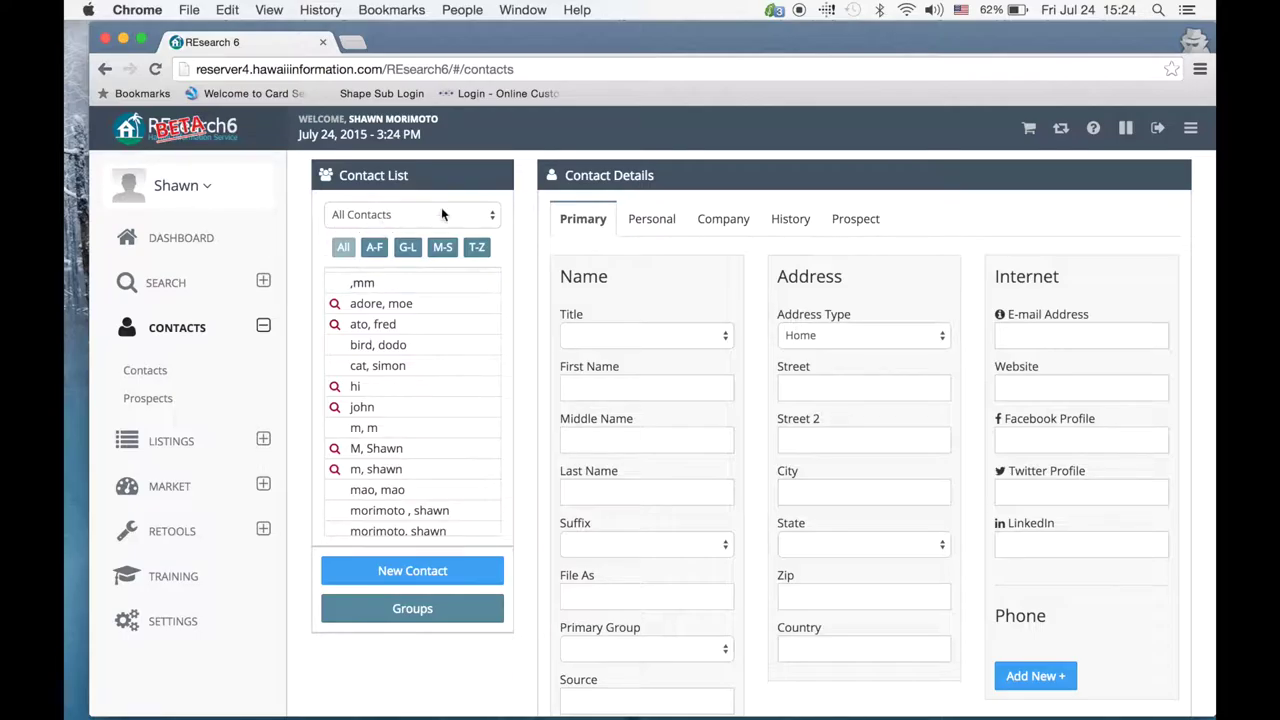
pyautogui.click(493, 219)
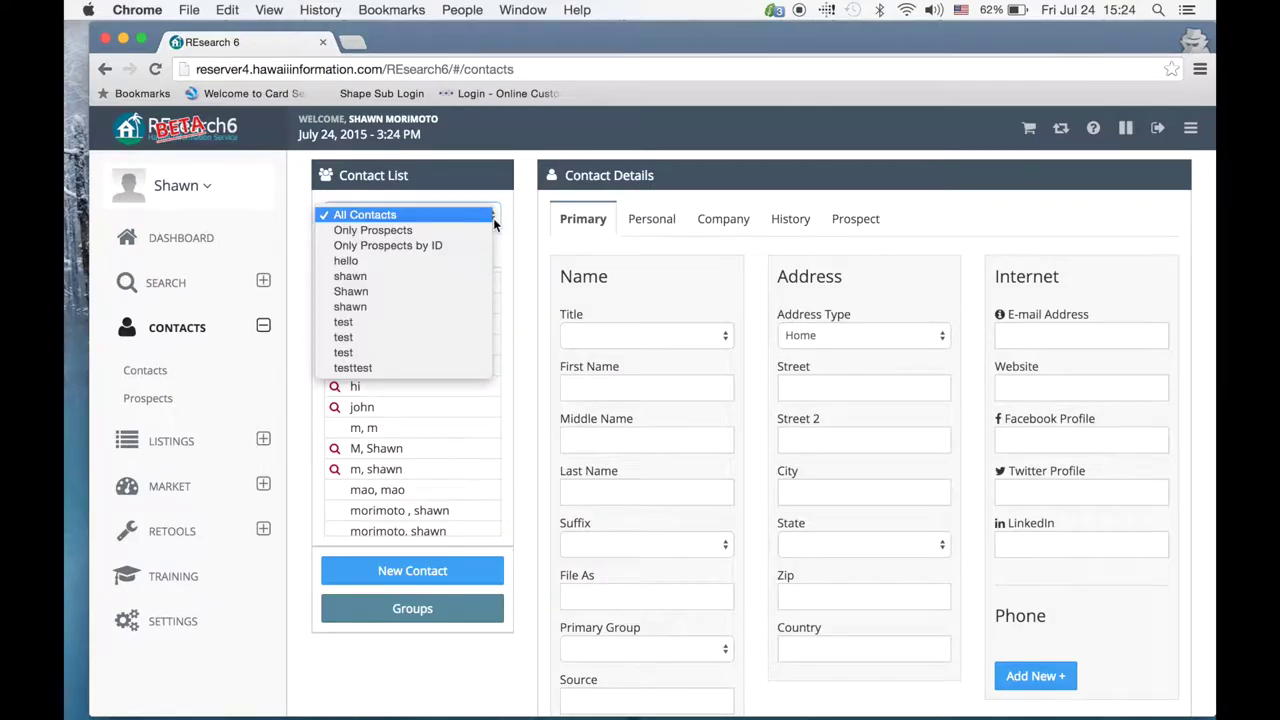
pyautogui.click(493, 219)
pyautogui.click(493, 219)
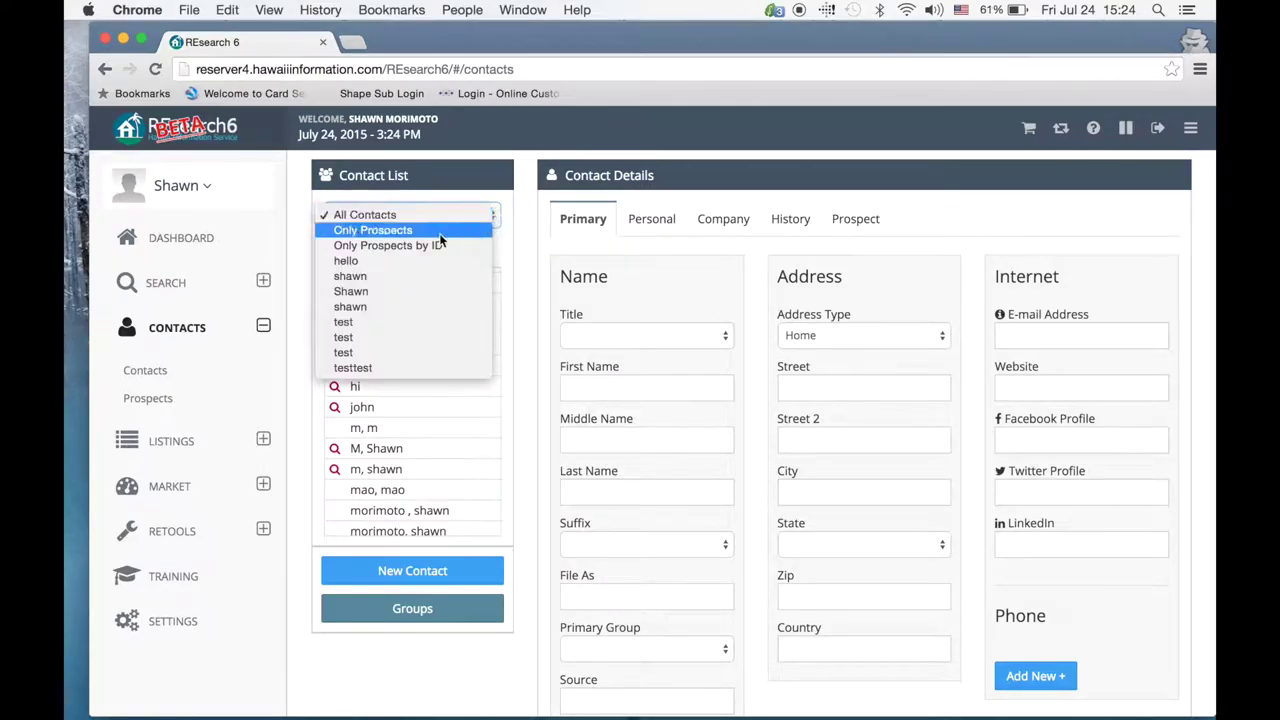
pyautogui.click(439, 231)
pyautogui.click(500, 222)
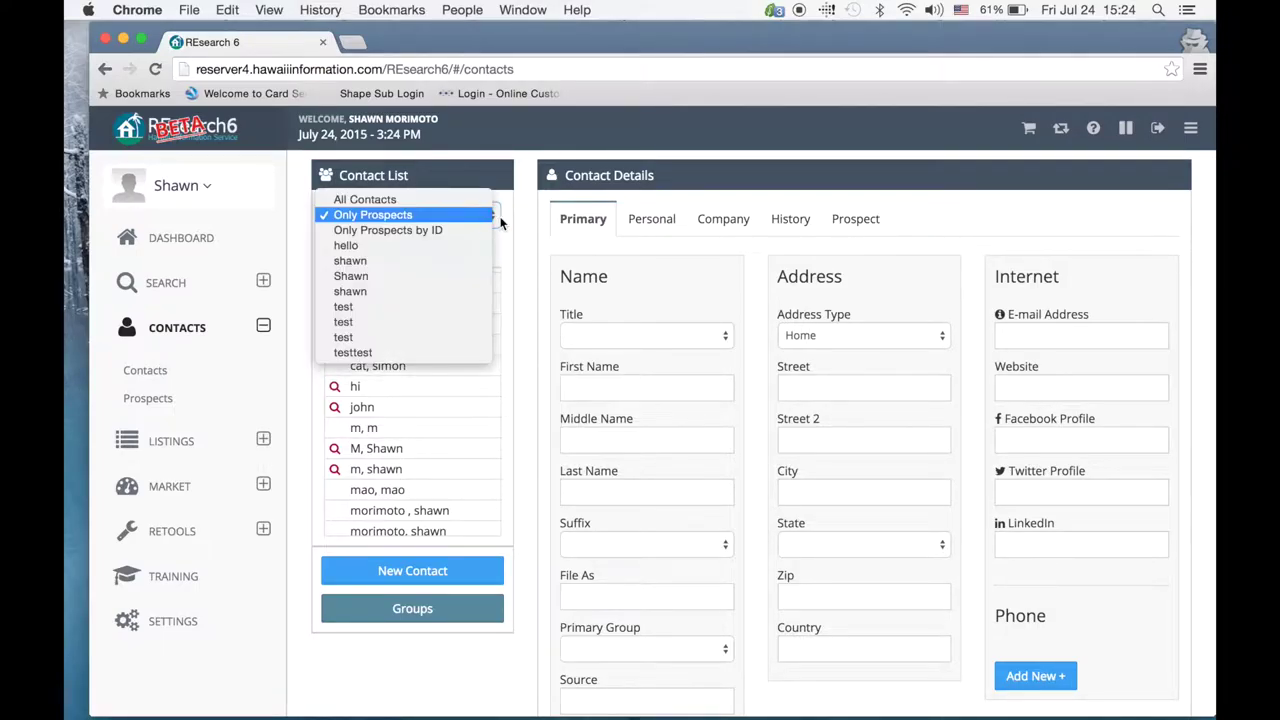
pyautogui.click(449, 233)
pyautogui.click(450, 217)
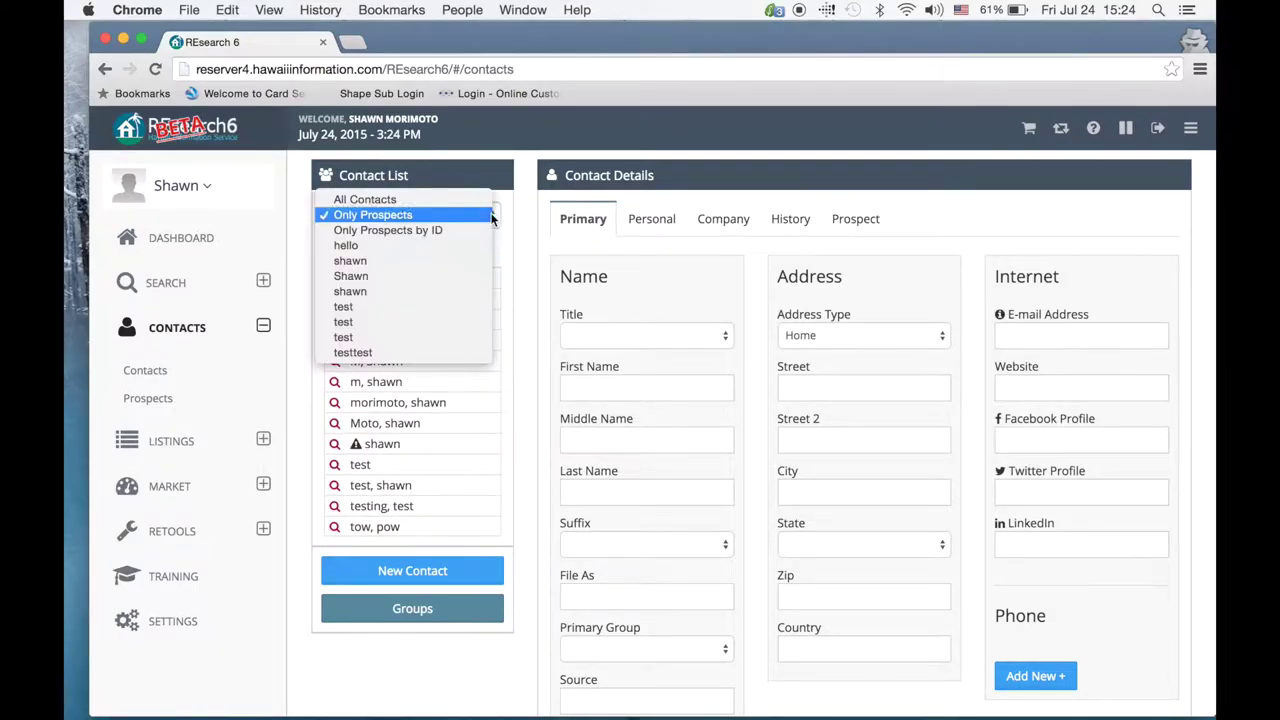
pyautogui.click(369, 262)
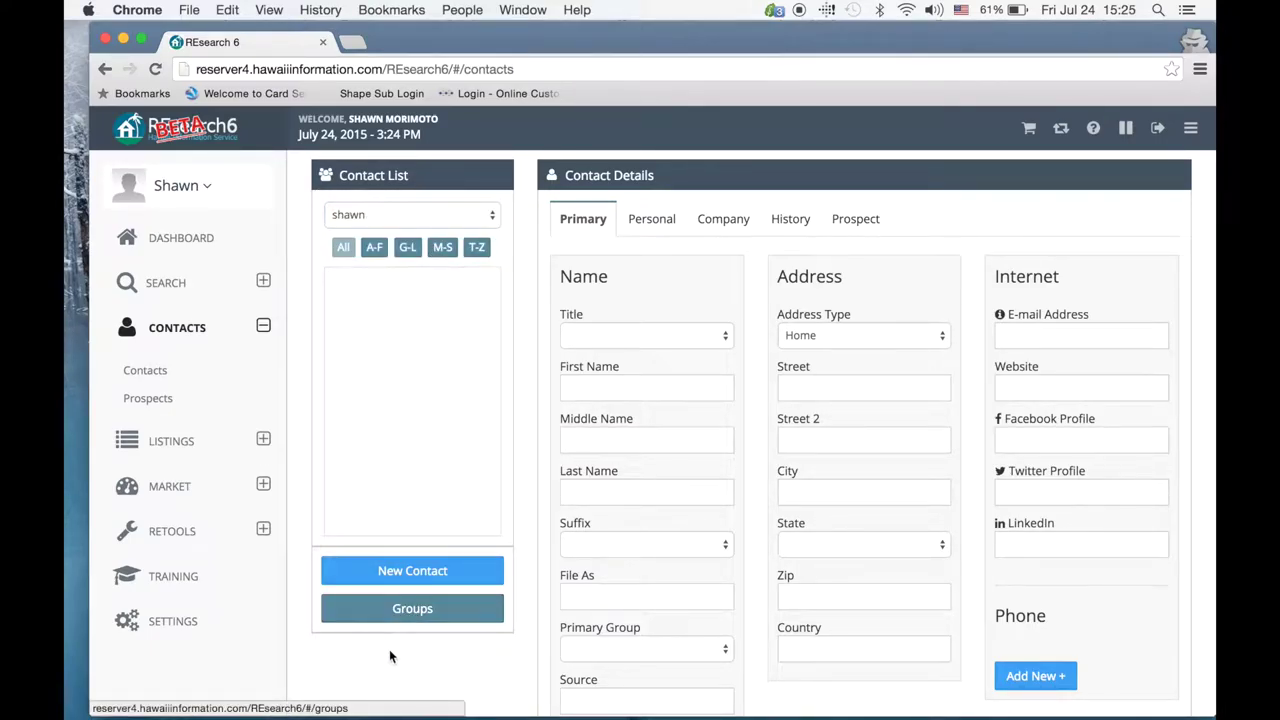
# Step: On the Groups page, move three more contacts into the In This Group list
pyautogui.click(369, 622)
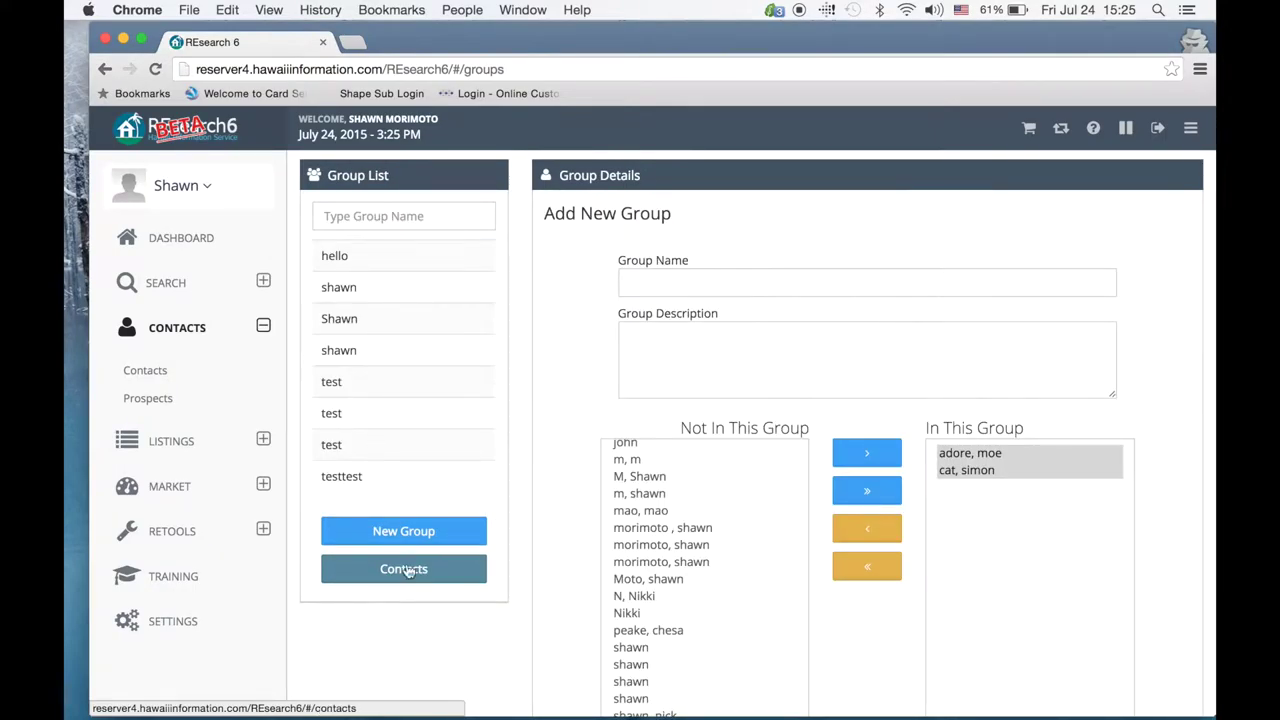
pyautogui.click(724, 287)
pyautogui.click(680, 359)
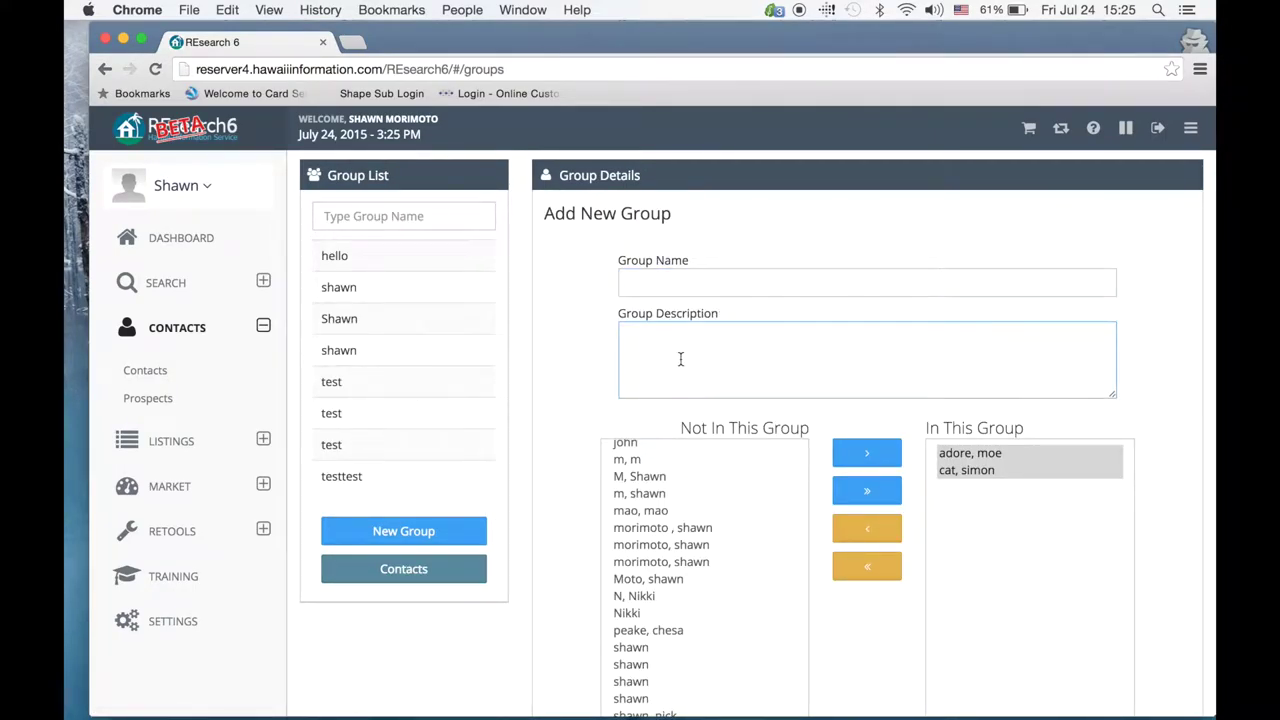
pyautogui.scroll(-1, 695, 507)
pyautogui.click(780, 407)
pyautogui.click(867, 371)
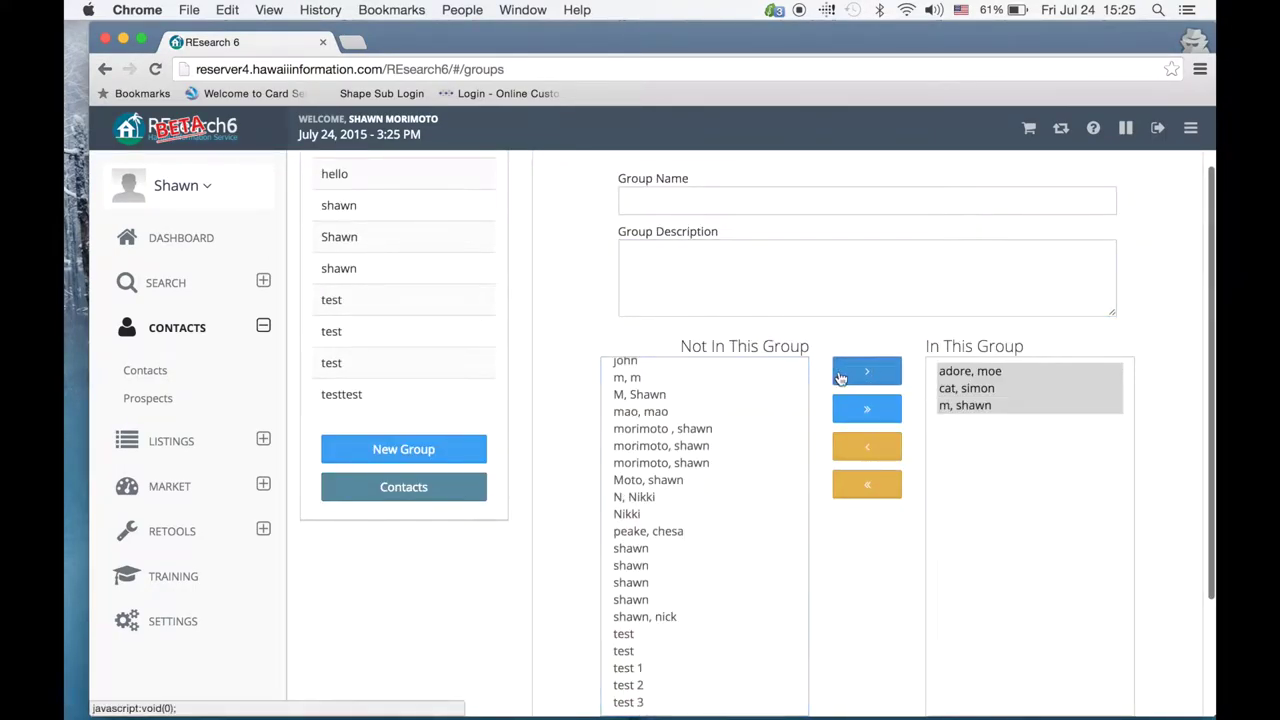
pyautogui.click(703, 455)
pyautogui.click(845, 383)
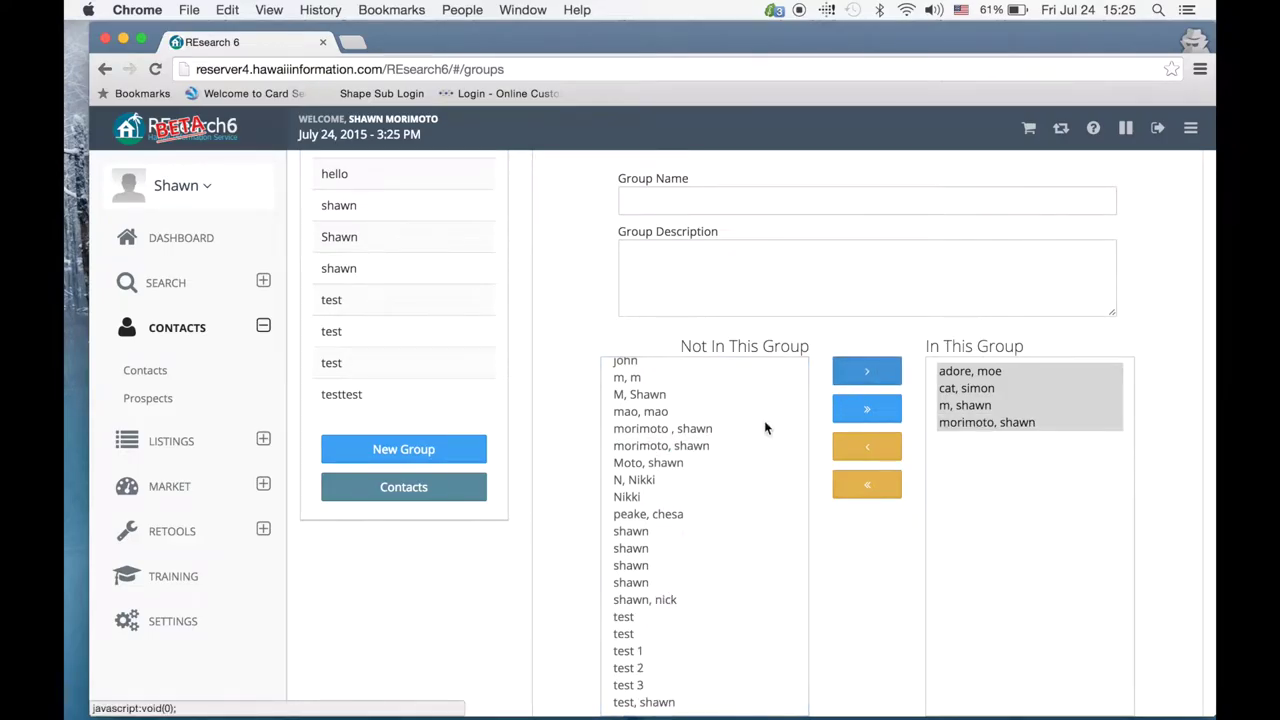
pyautogui.click(656, 478)
pyautogui.click(874, 368)
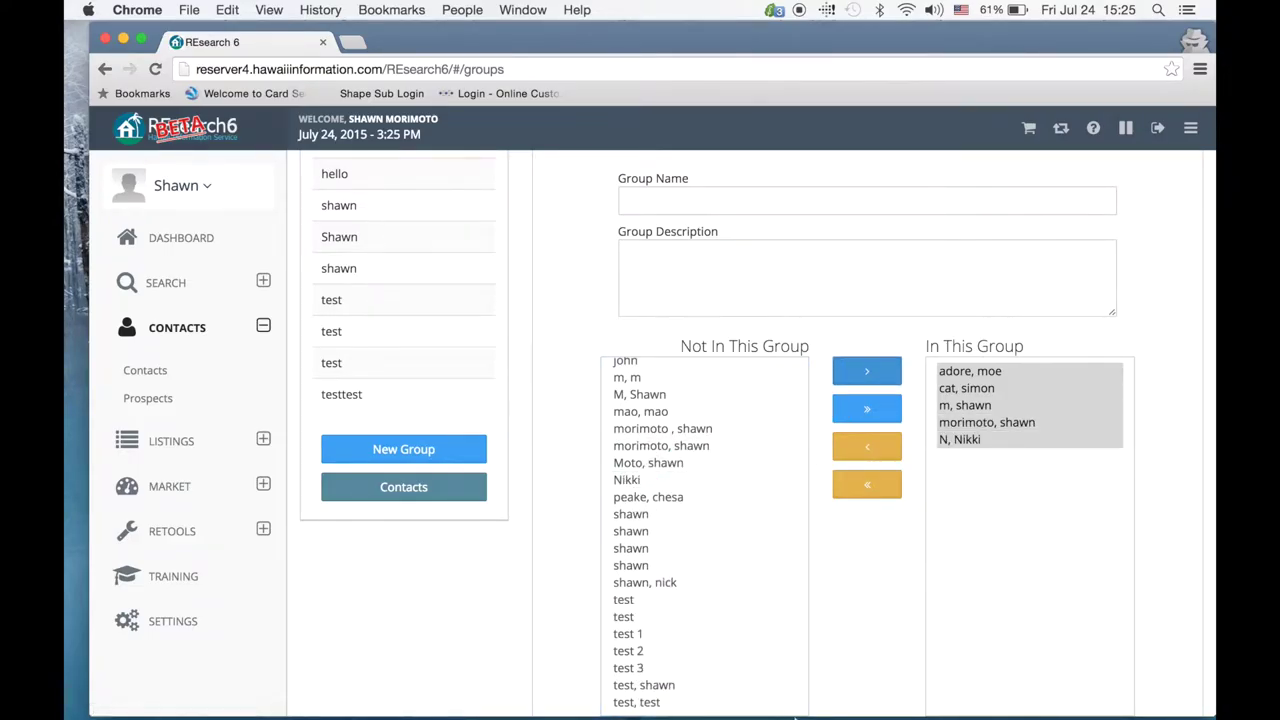
pyautogui.scroll(-5, 649, 507)
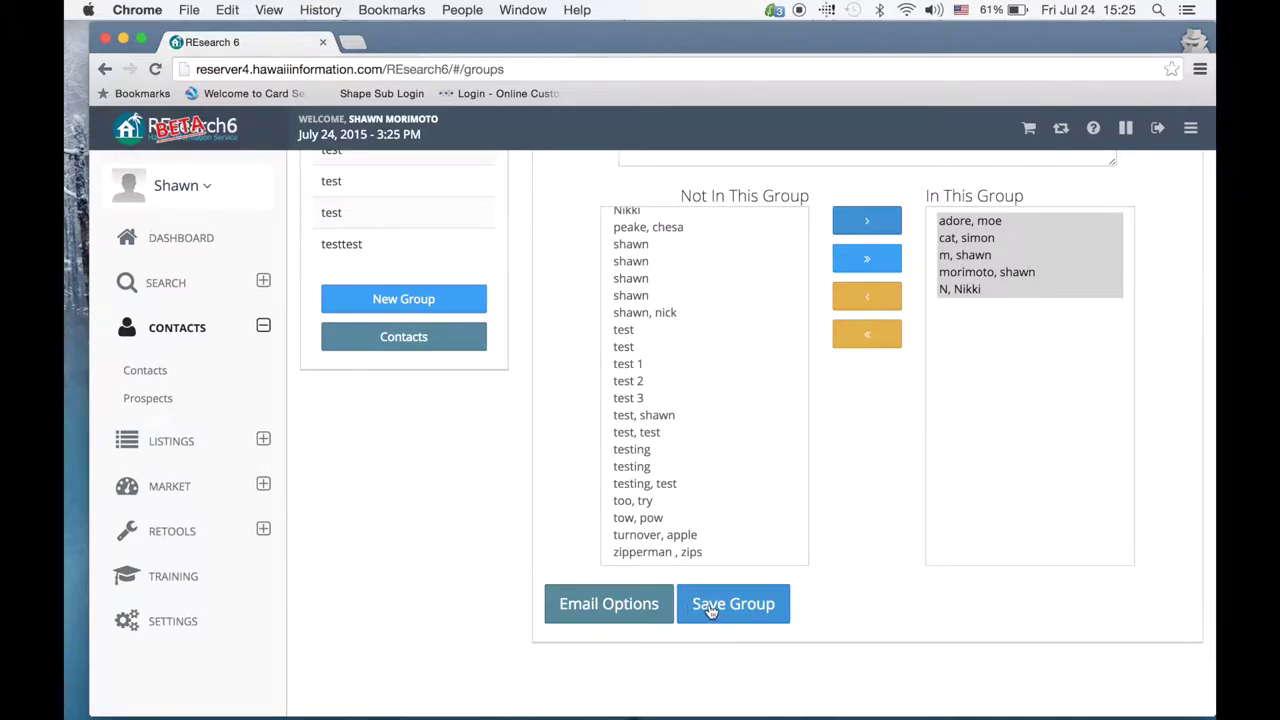
# Step: Review the group's Email Options, close them, and return to Contacts
pyautogui.click(572, 619)
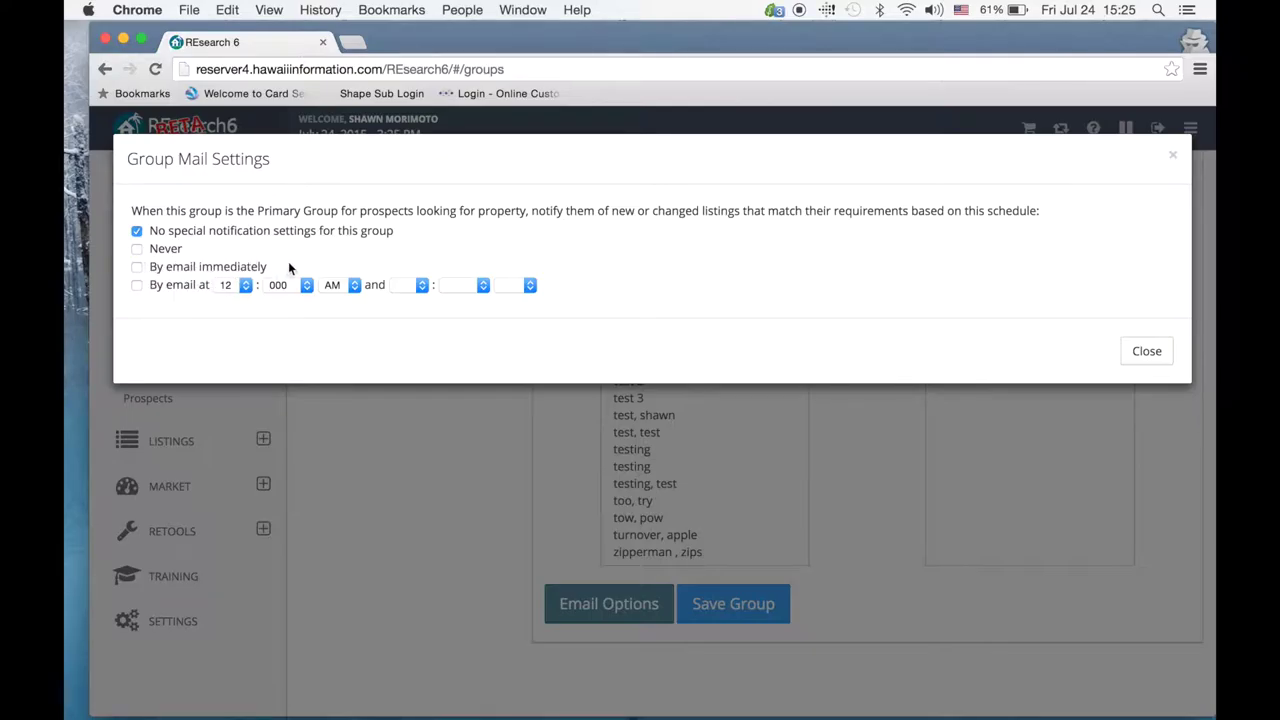
pyautogui.click(1147, 353)
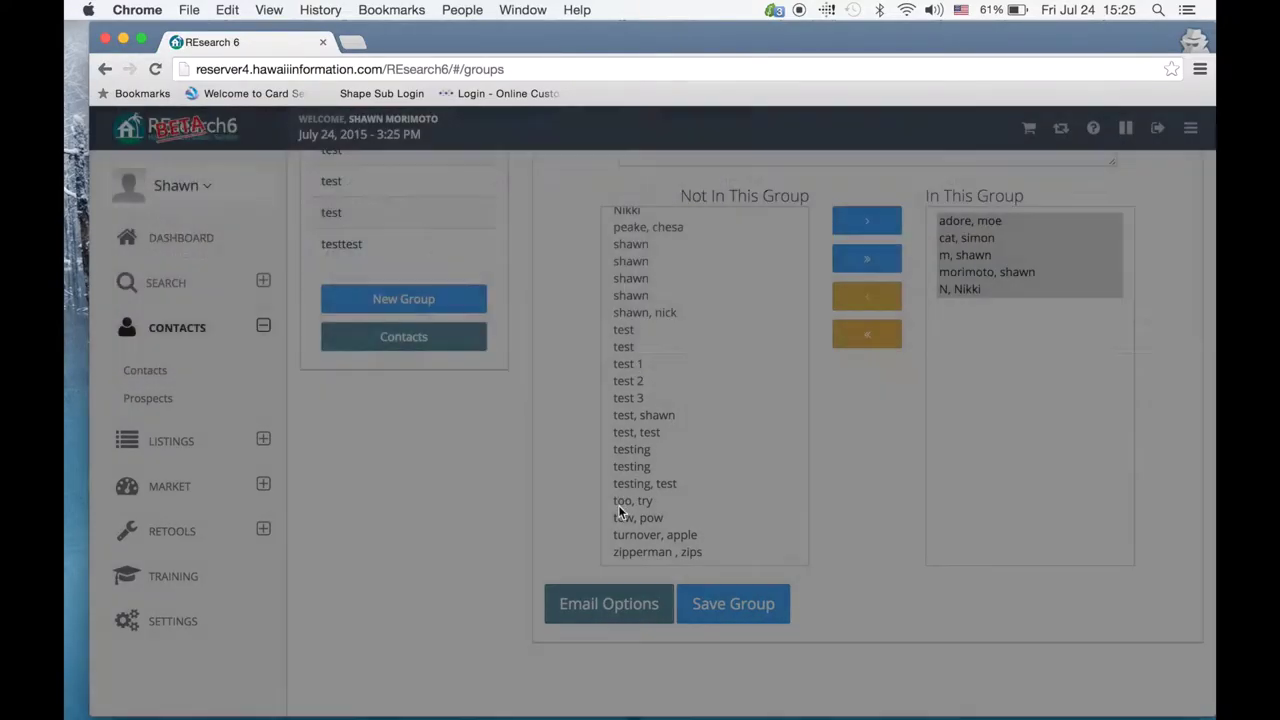
pyautogui.click(369, 339)
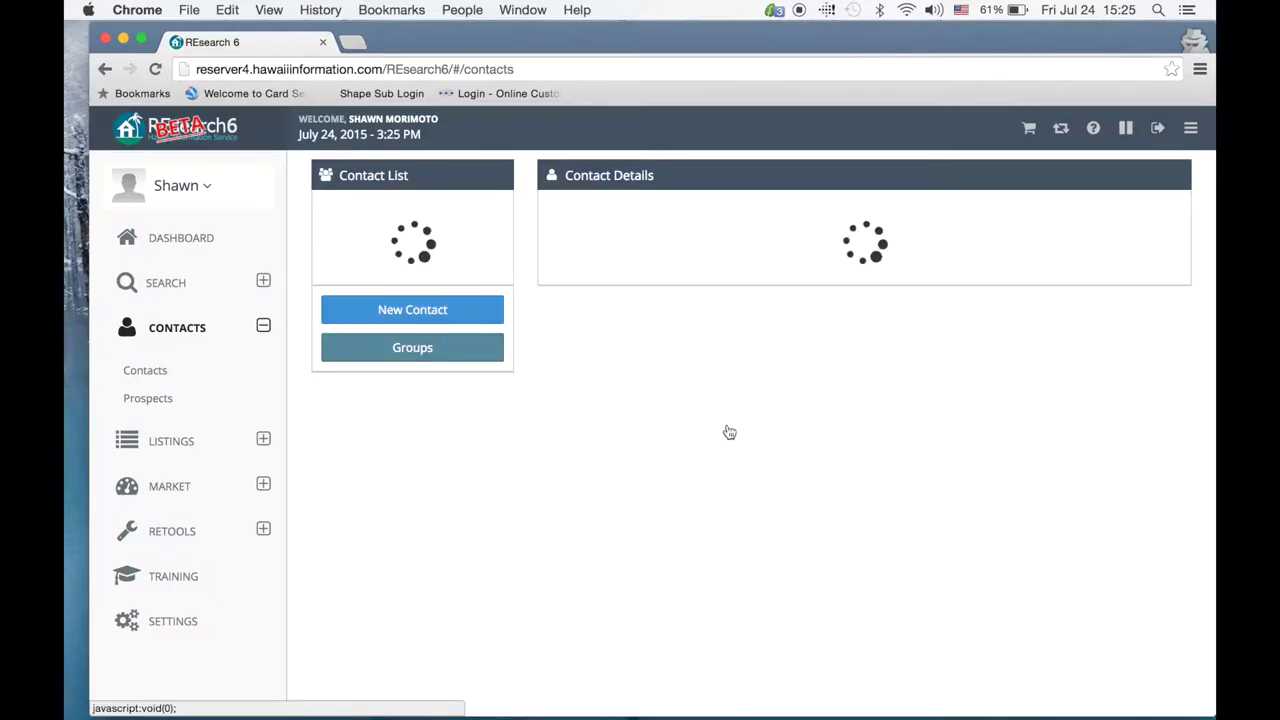
# Step: Select a contact and enter its first and last name on the Primary tab
pyautogui.click(400, 510)
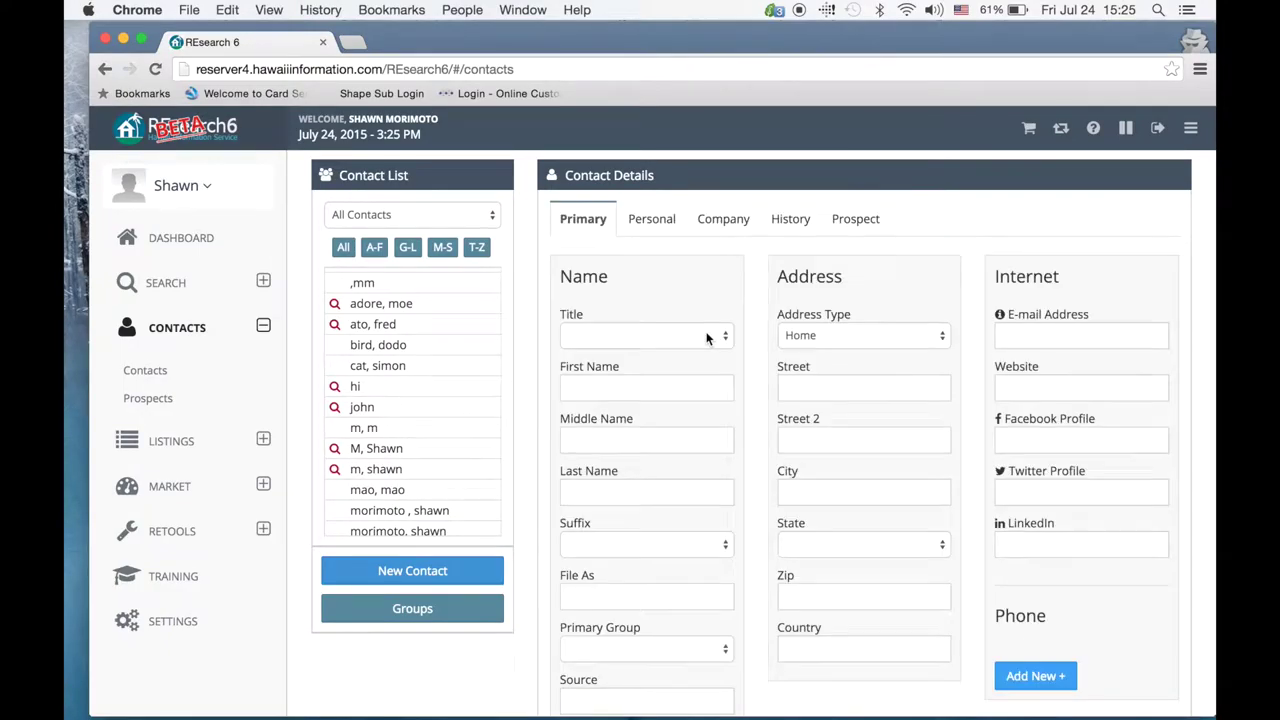
pyautogui.click(601, 394)
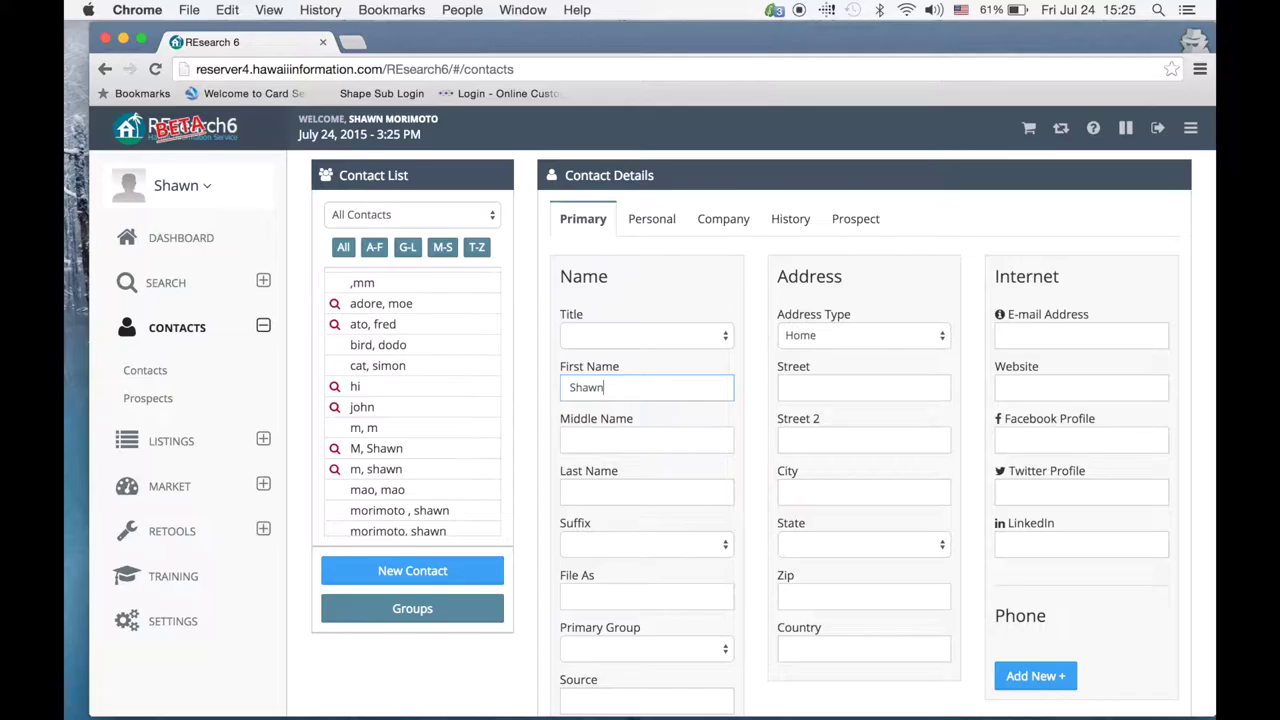
pyautogui.press('Tab')
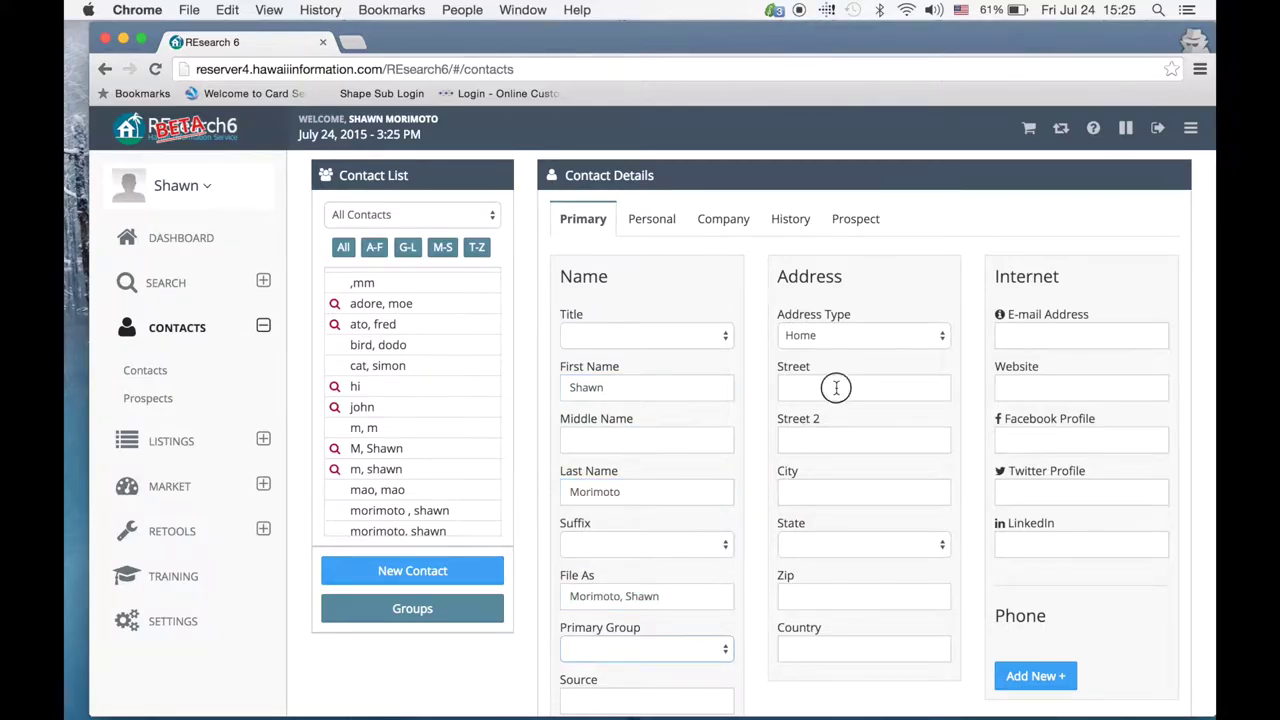
# Step: Fill in the contact's home address: street, city, state and zip code
pyautogui.click(836, 388)
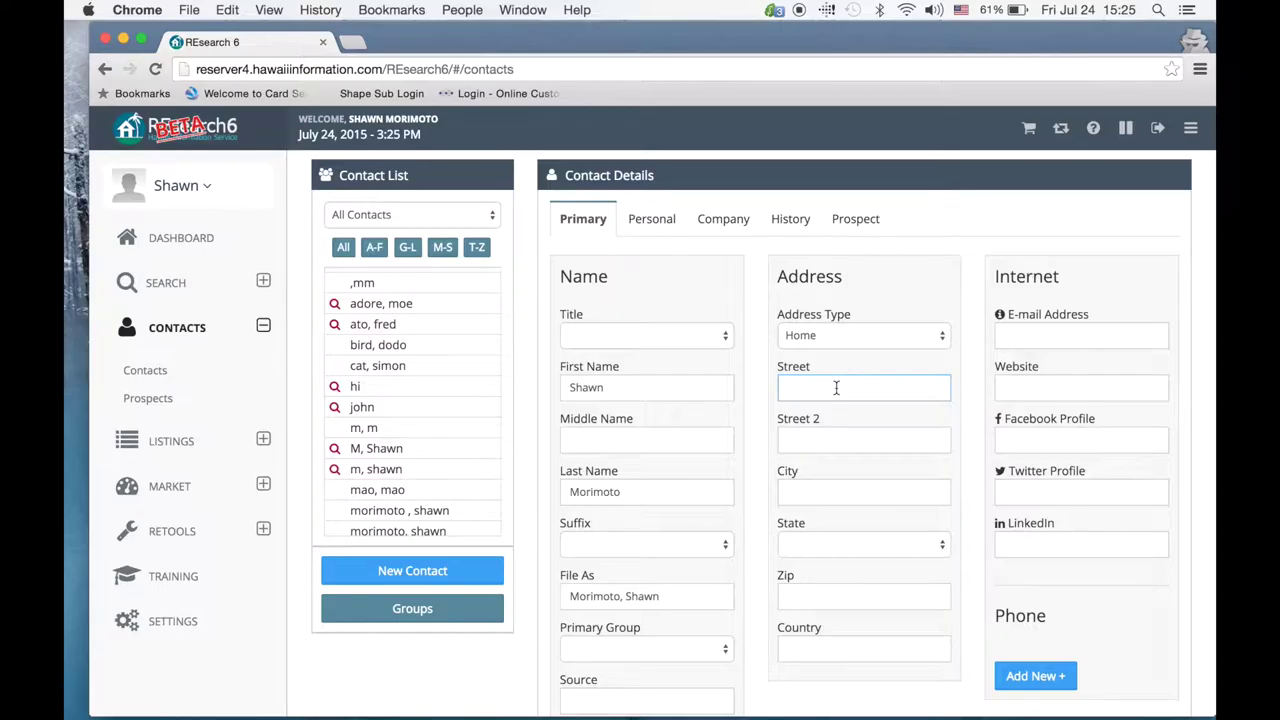
pyautogui.click(828, 489)
pyautogui.write('hon')
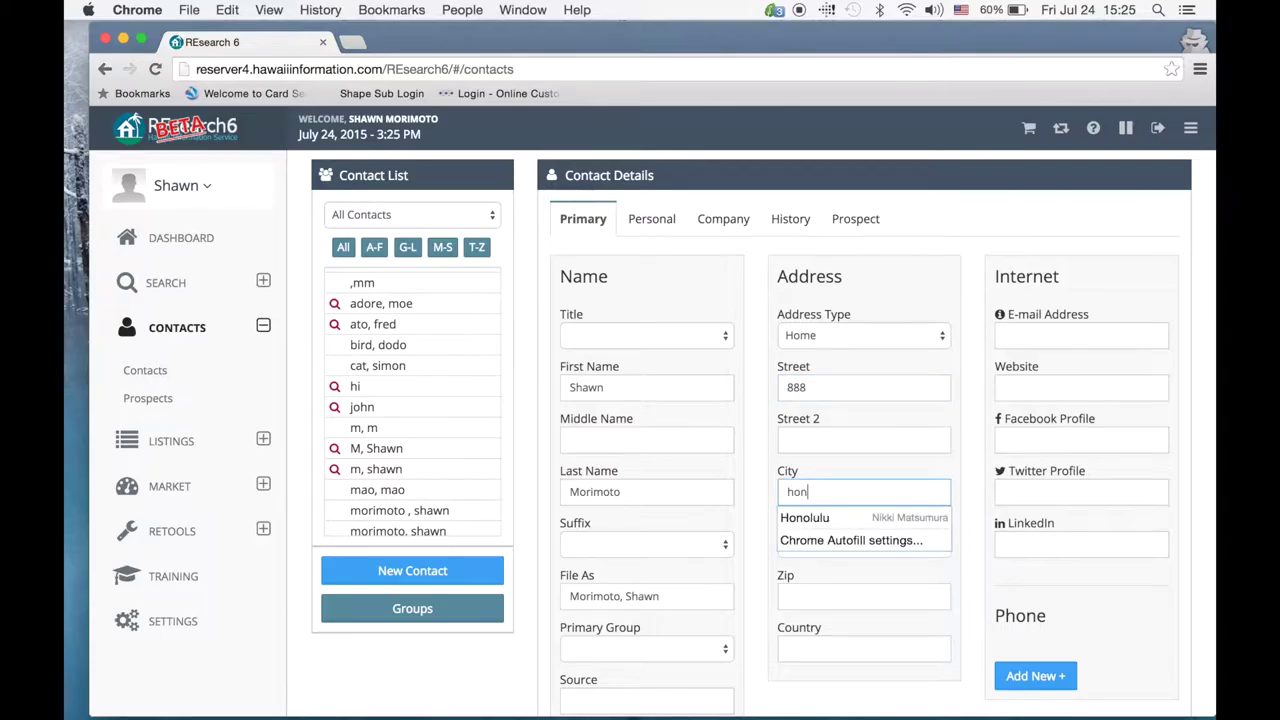
pyautogui.write('lulu')
pyautogui.press('BackSpace')
pyautogui.press('BackSpace')
pyautogui.press('BackSpace')
pyautogui.press('BackSpace')
pyautogui.click(974, 369)
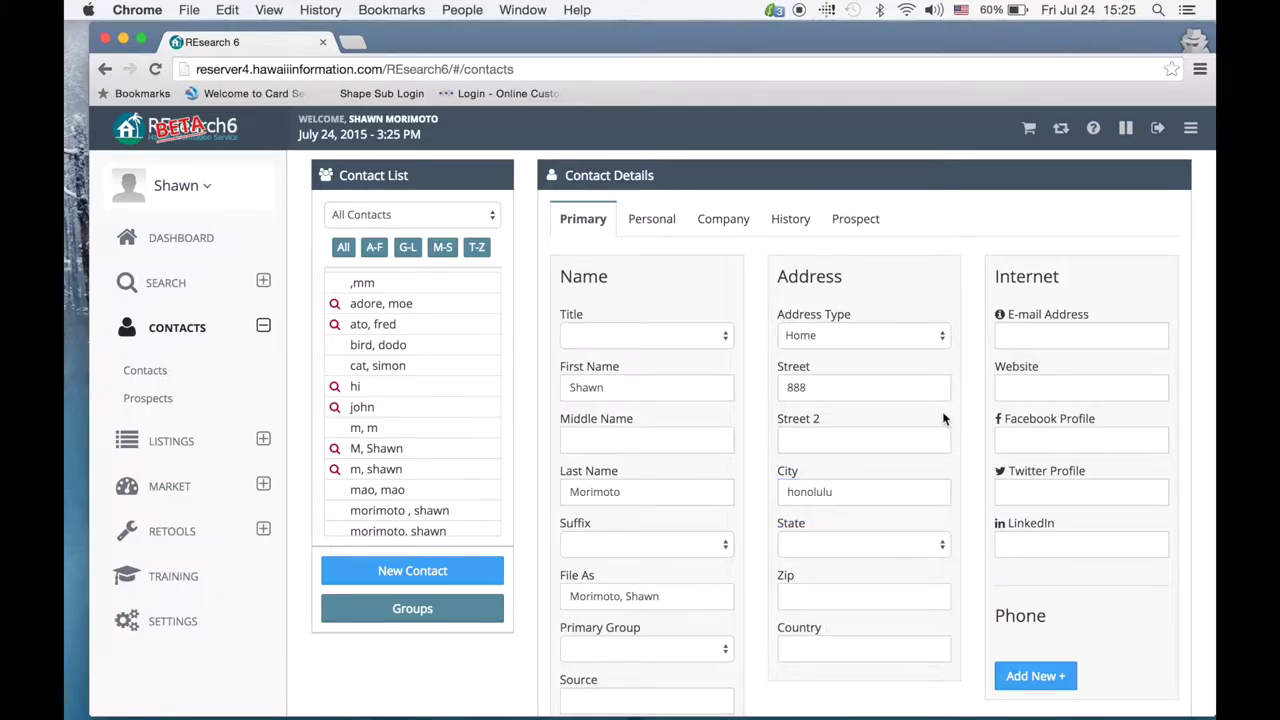
pyautogui.scroll(-2, 942, 411)
pyautogui.click(879, 442)
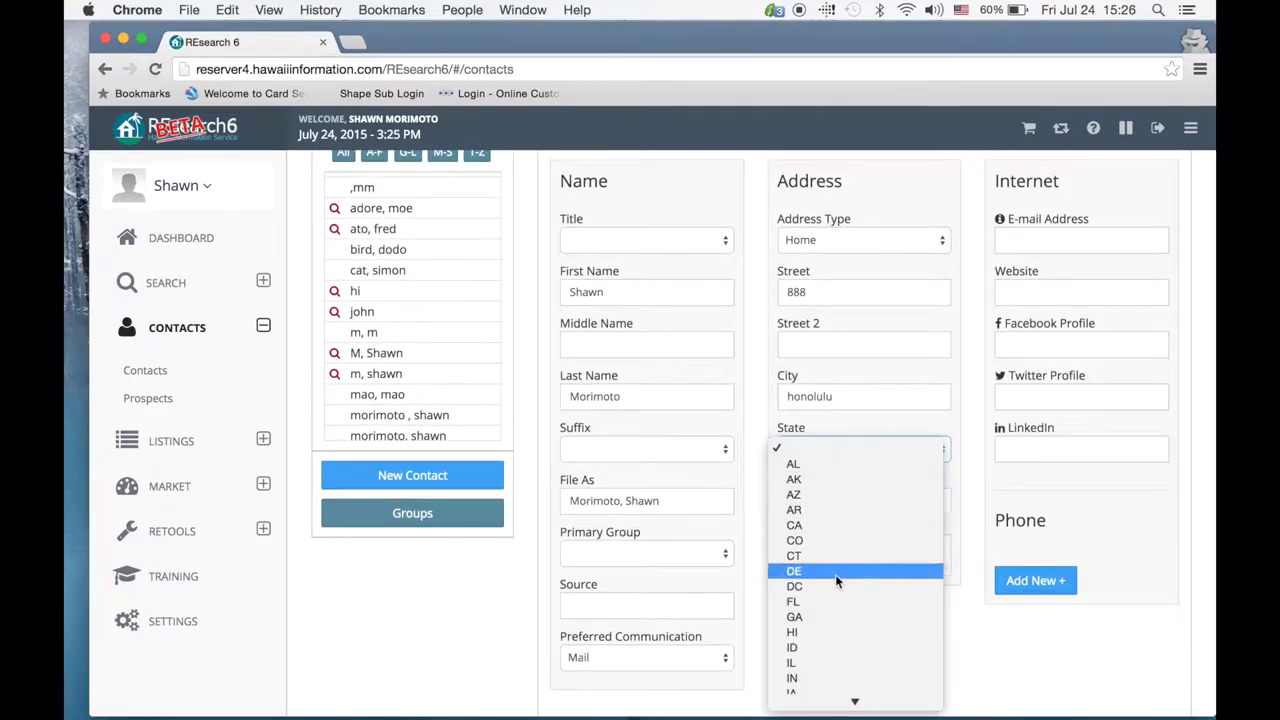
pyautogui.click(815, 634)
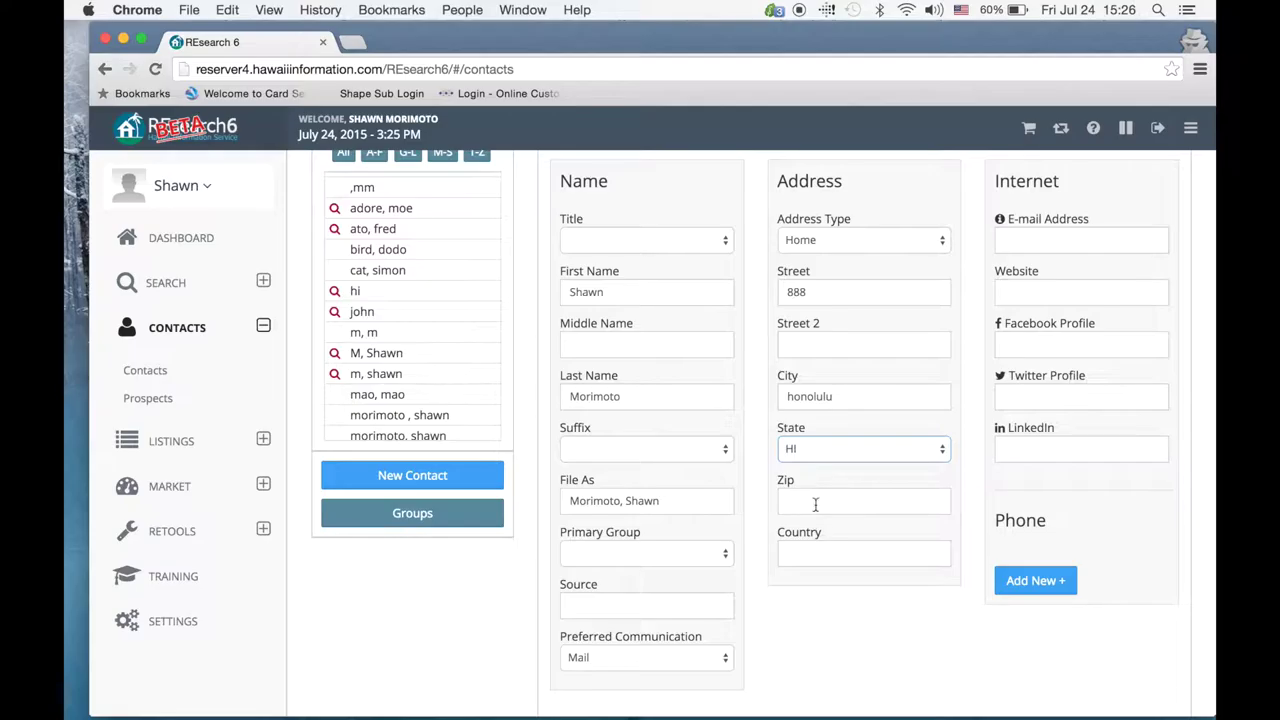
pyautogui.click(817, 500)
pyautogui.write('968')
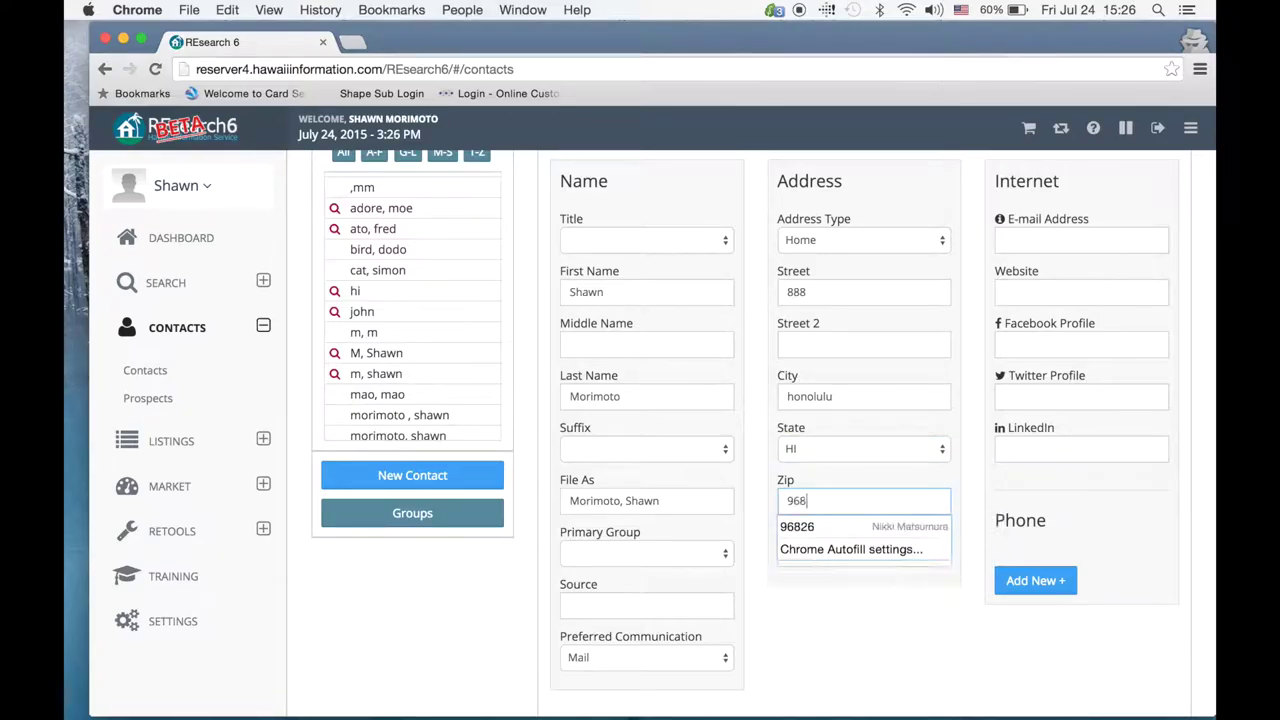
pyautogui.write('25')
# Step: Enter the contact's e-mail address
pyautogui.click(1037, 236)
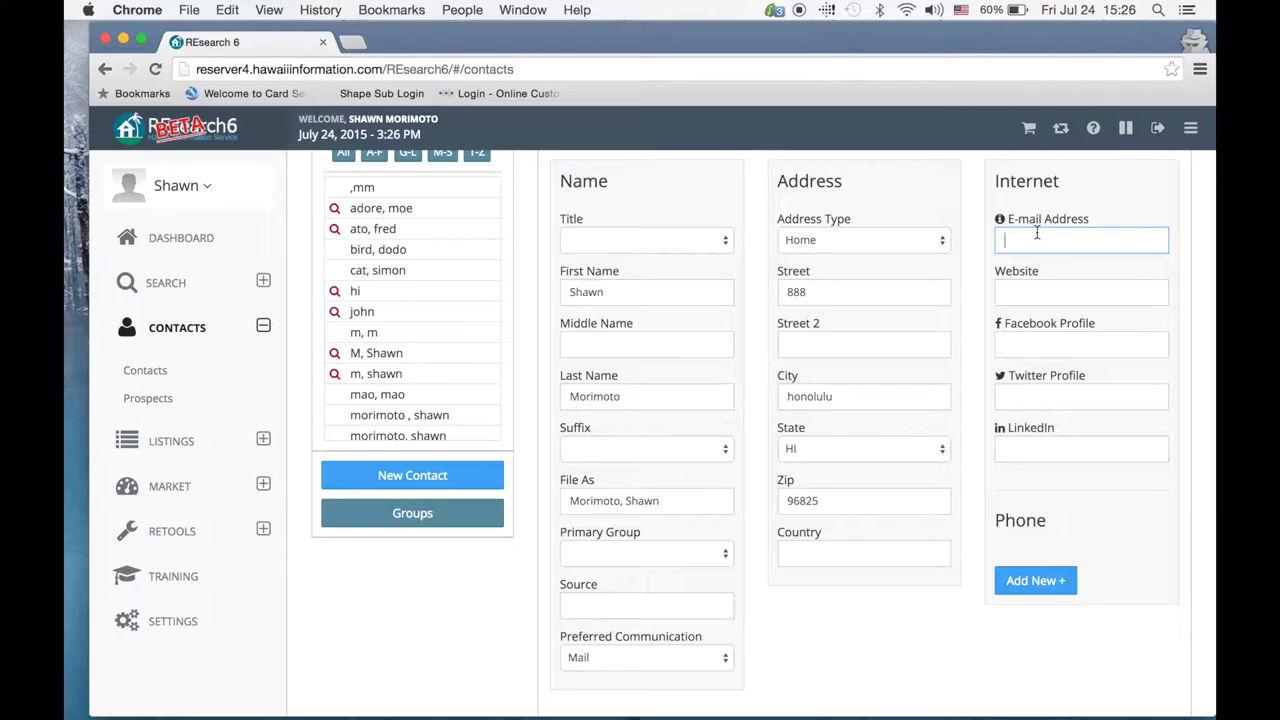
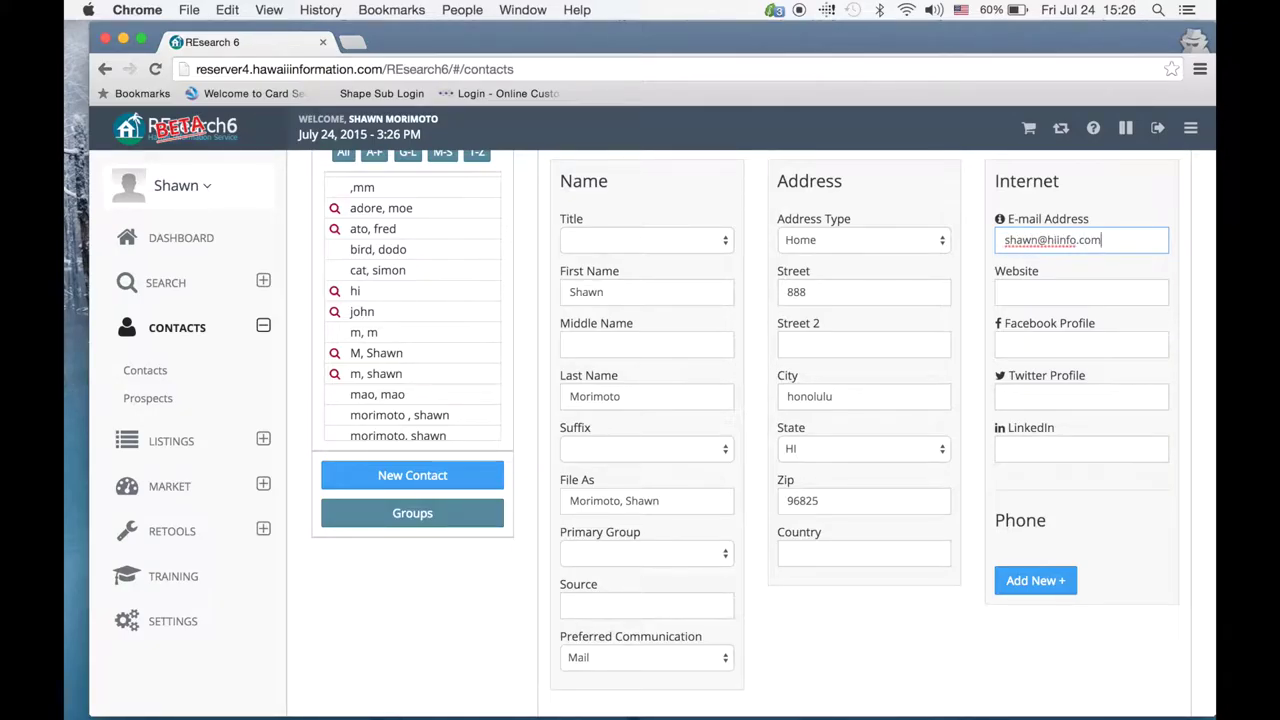
pyautogui.scroll(3, 997, 537)
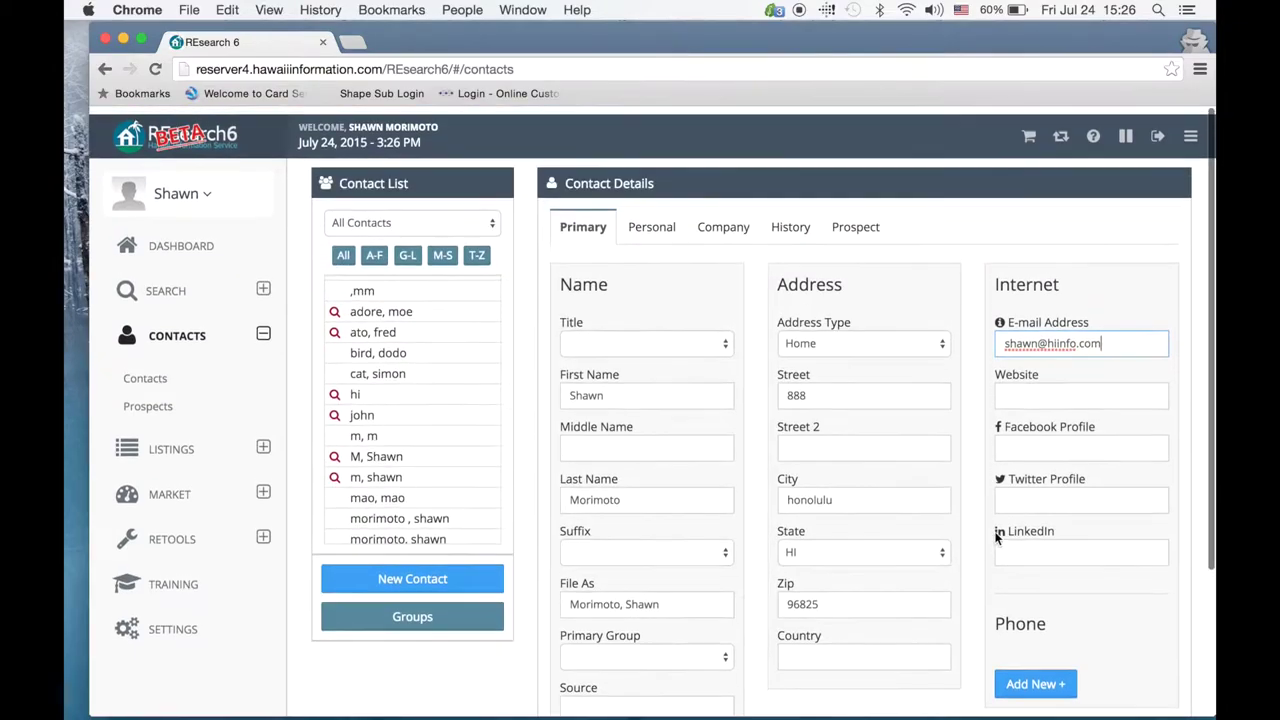
# Step: Review the contact's Personal, Company and History tabs, ending on the empty e-mail history
pyautogui.click(645, 222)
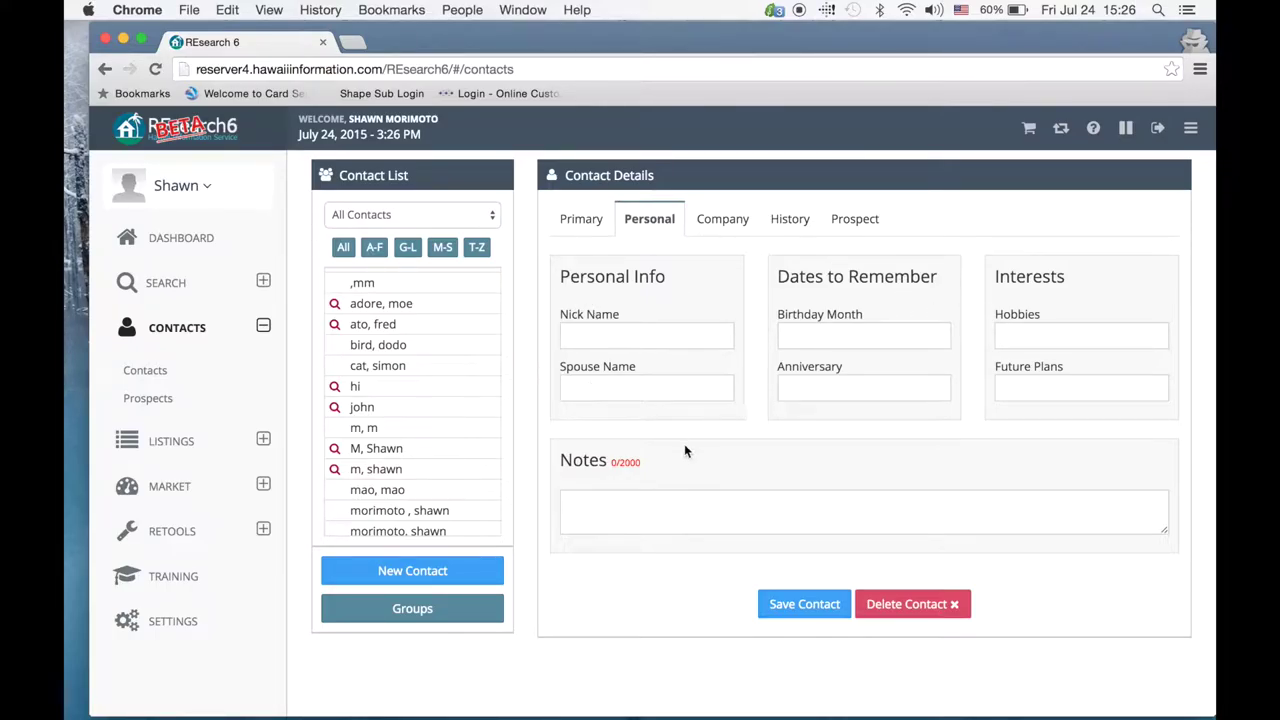
pyautogui.click(720, 218)
pyautogui.scroll(-1, 699, 487)
pyautogui.scroll(-3, 699, 487)
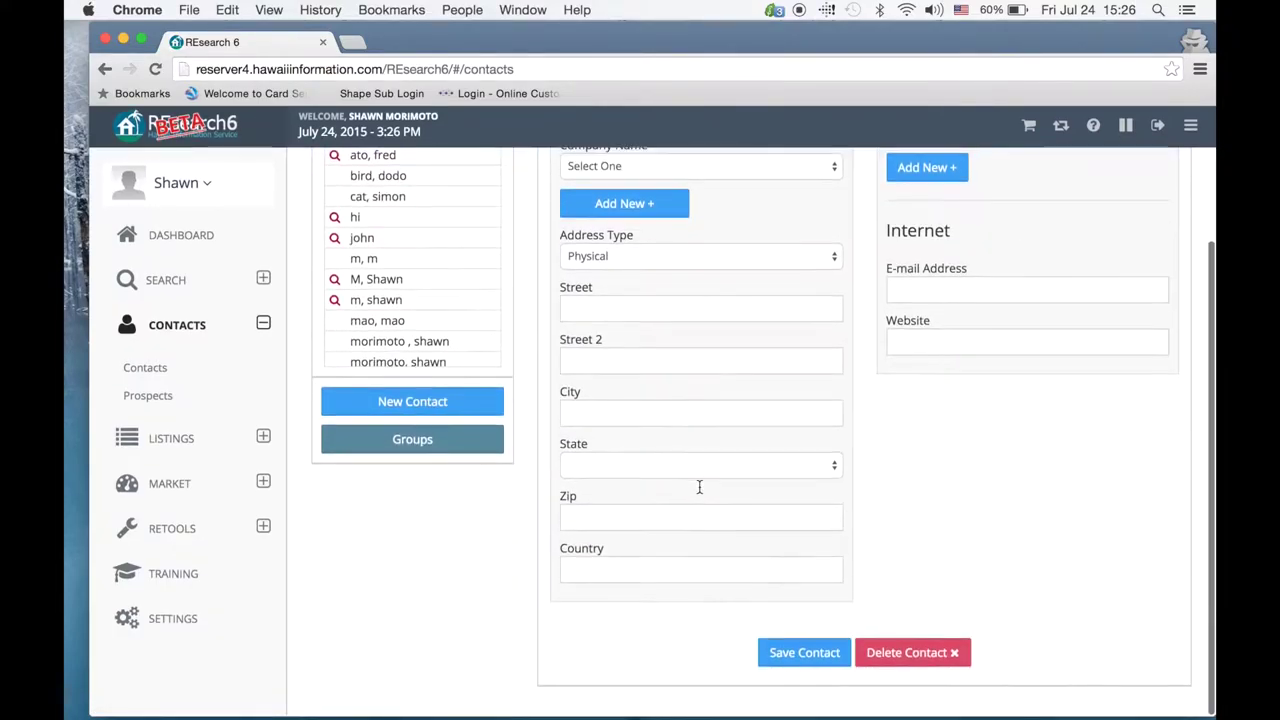
pyautogui.scroll(4, 698, 485)
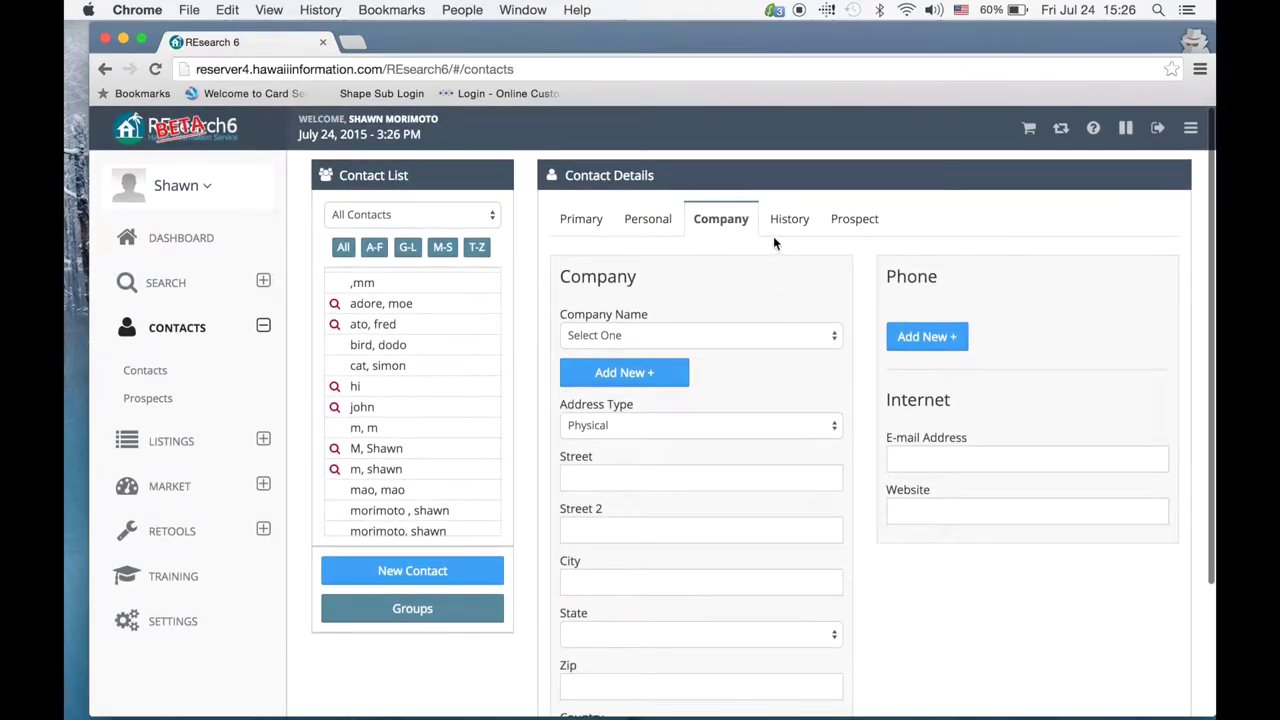
pyautogui.click(773, 225)
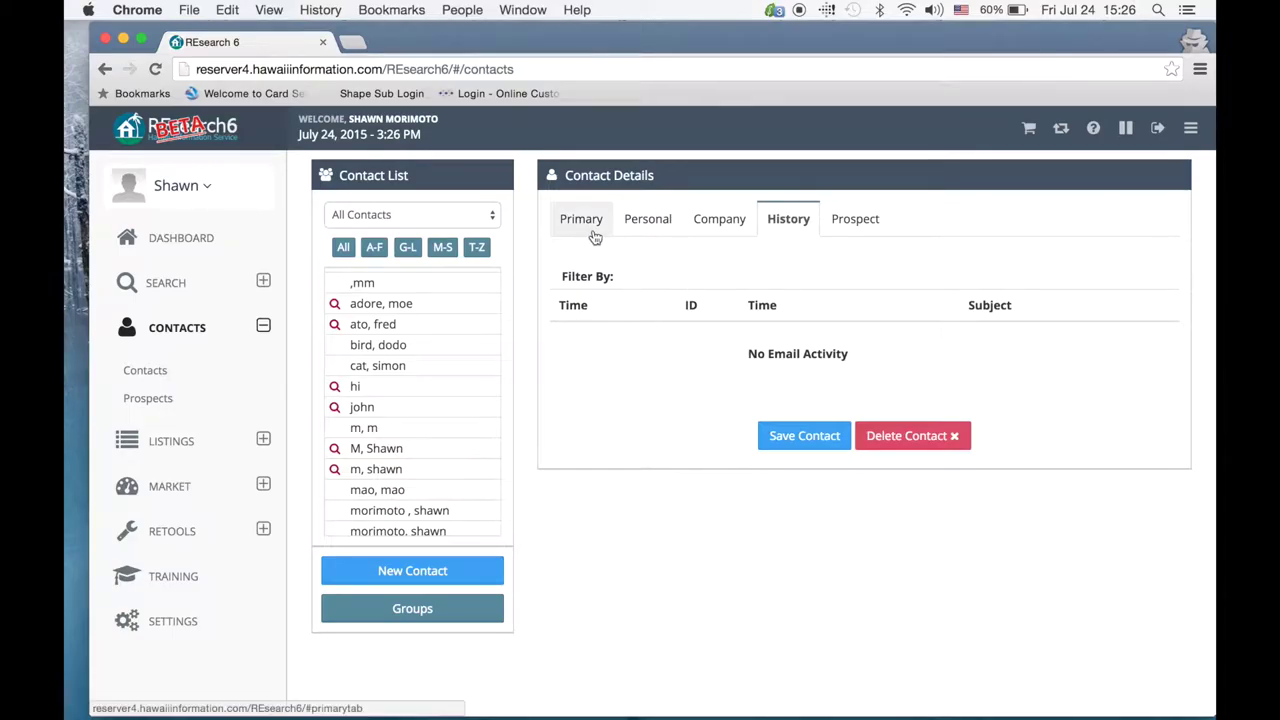
# Step: Save the contact, confirm the Saved alert, and show another contact's empty Prospect tab
pyautogui.click(787, 432)
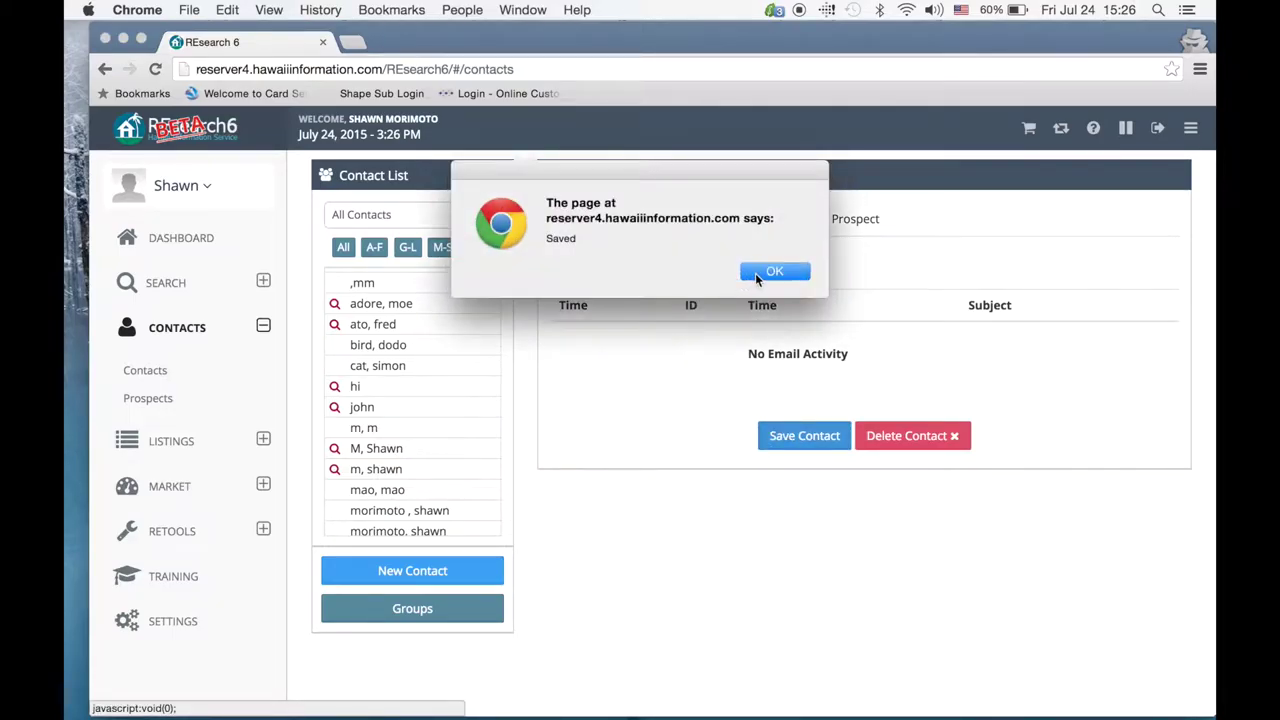
pyautogui.click(766, 273)
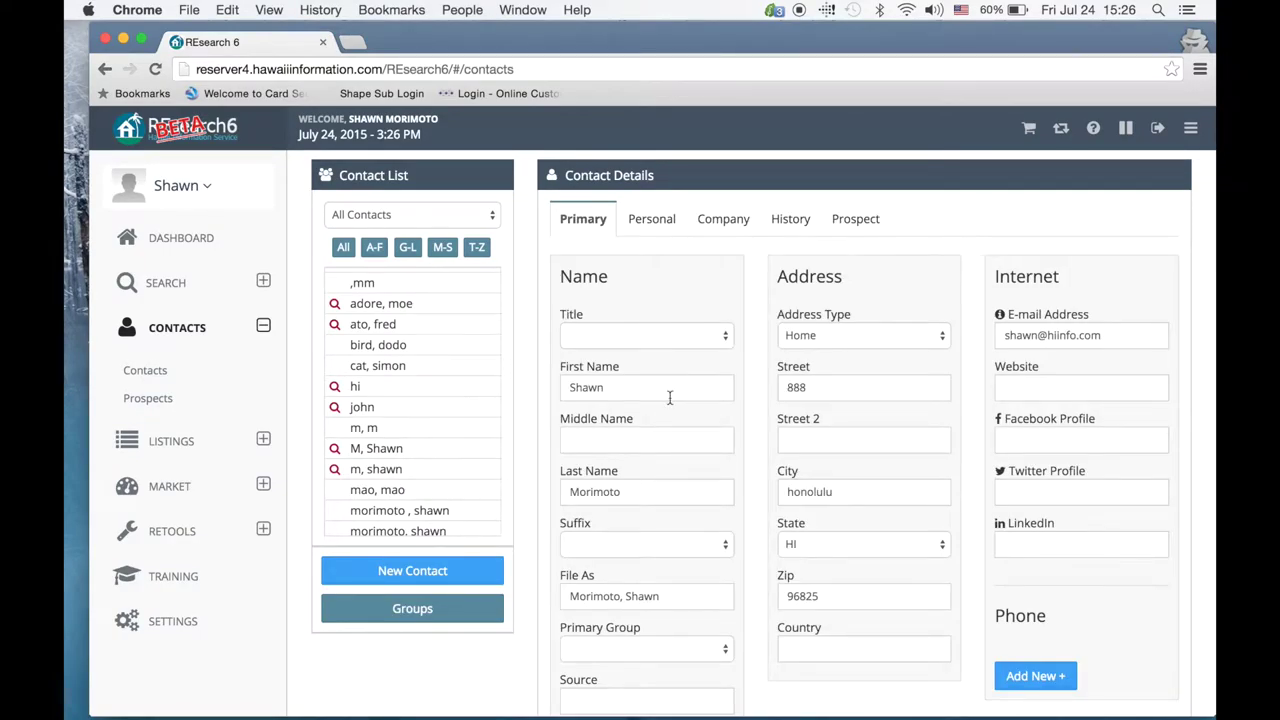
pyautogui.click(403, 510)
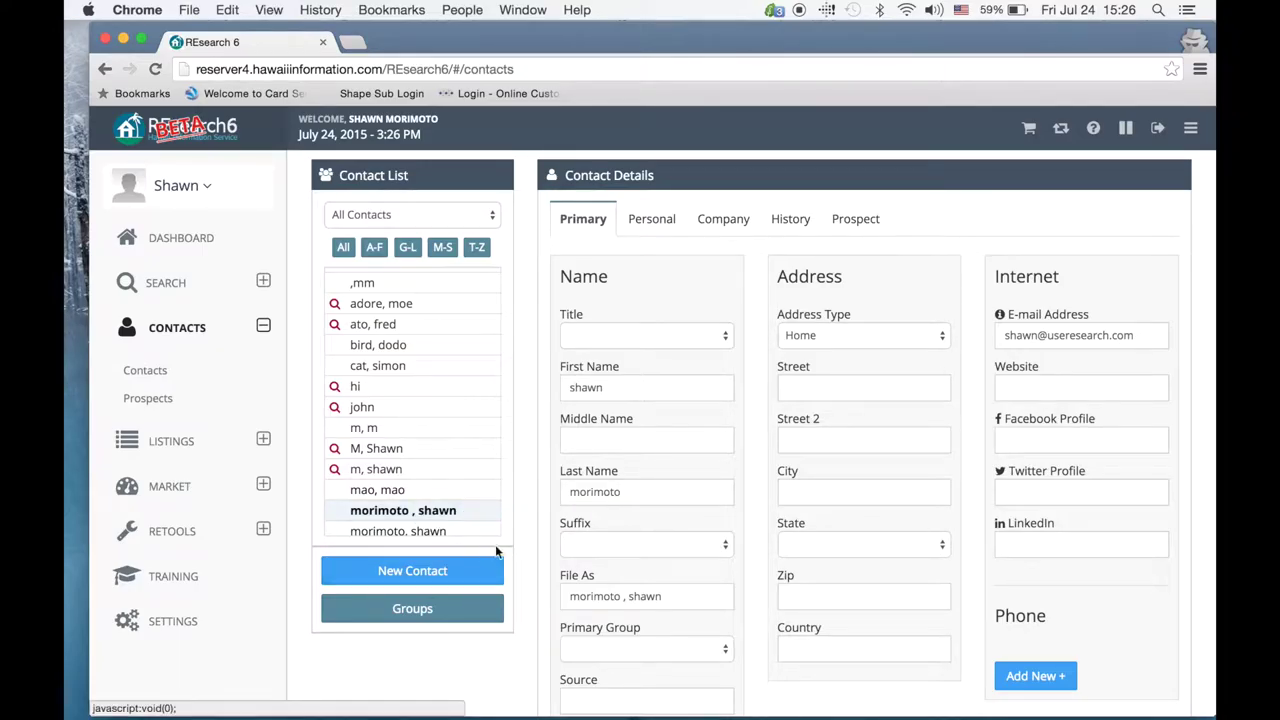
pyautogui.click(849, 225)
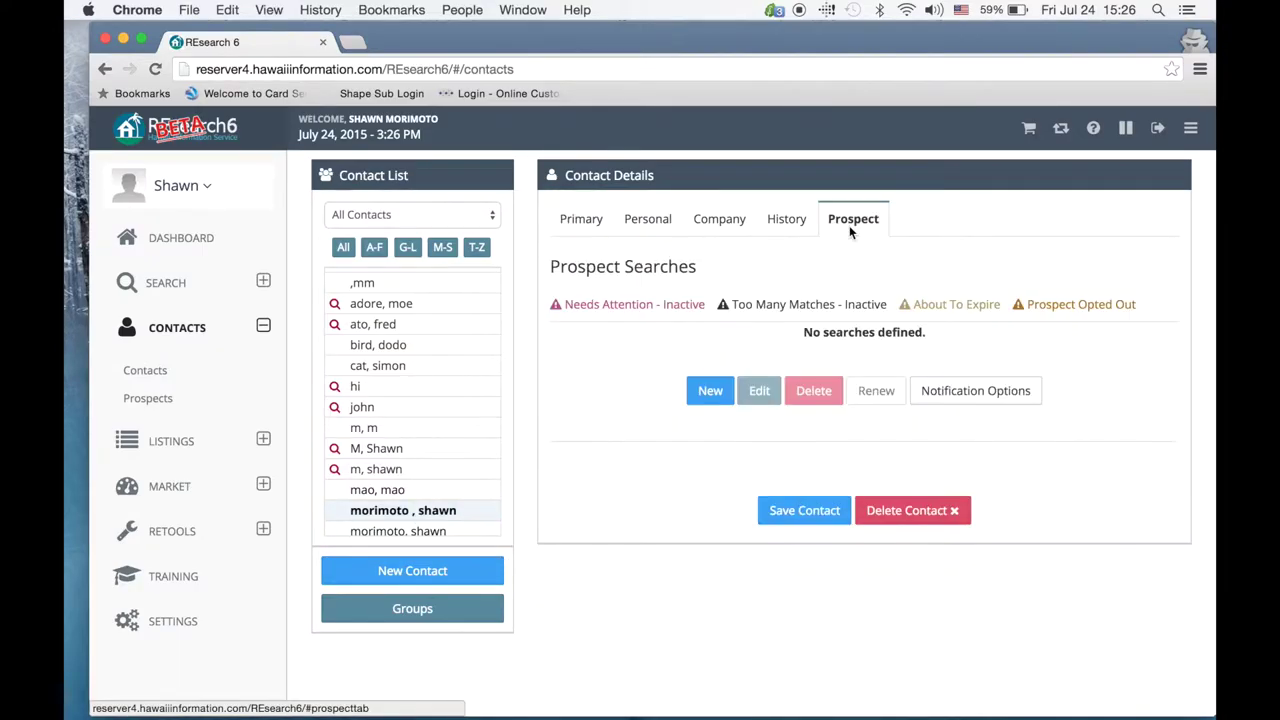
# Step: Run a new prospect search: taxkey 4-4-4, Active, Residential, minimum price 400,000, giving 13 matches
pyautogui.click(705, 390)
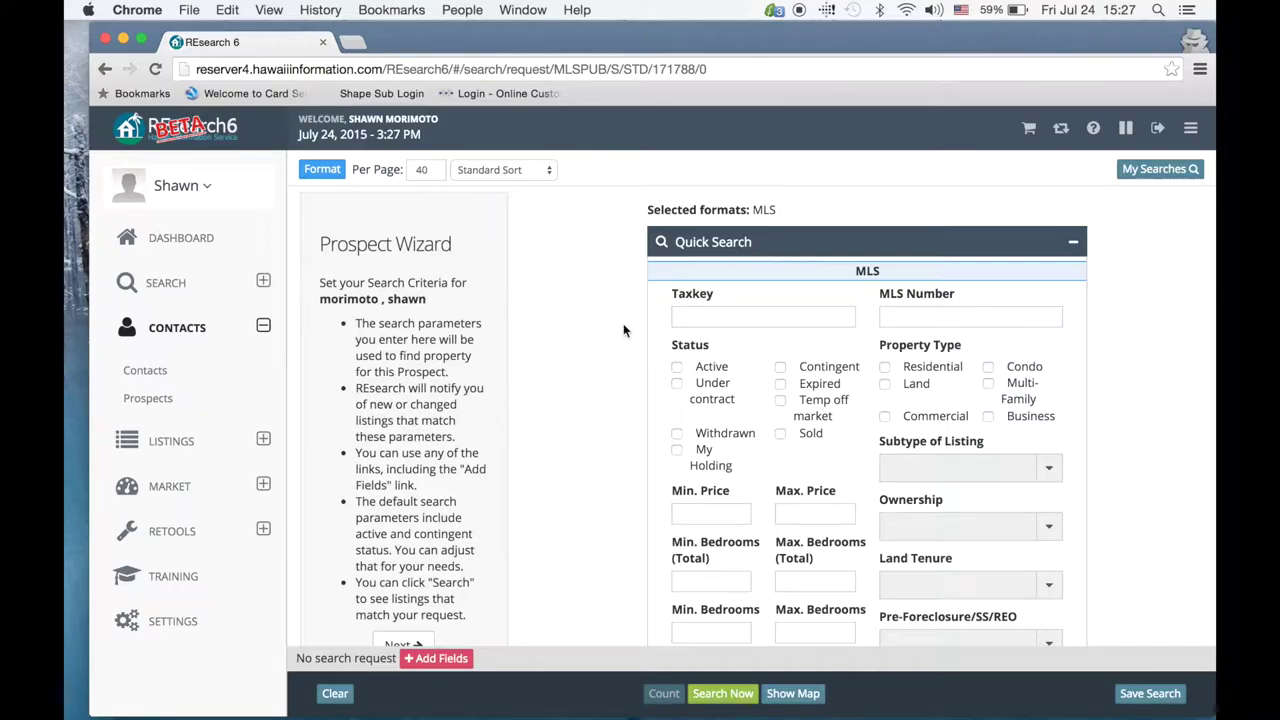
pyautogui.scroll(-1, 612, 350)
pyautogui.click(710, 298)
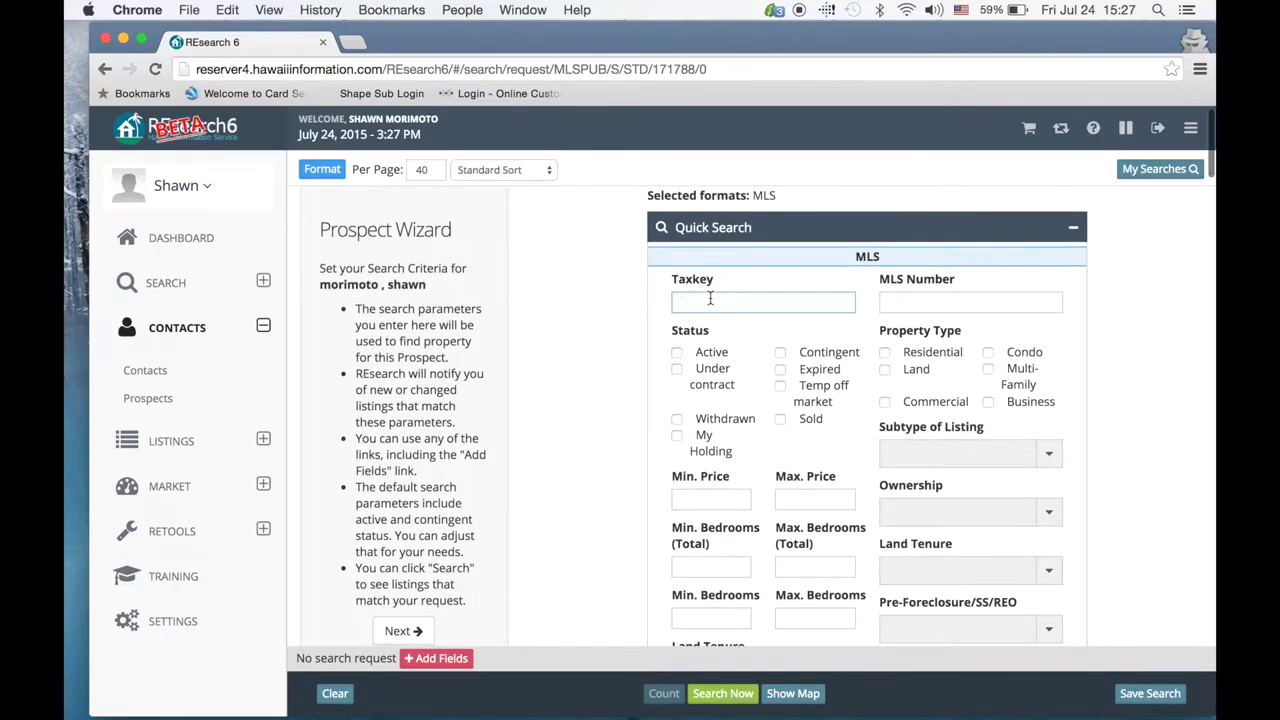
pyautogui.write('4-4-4')
pyautogui.click(677, 352)
pyautogui.click(885, 352)
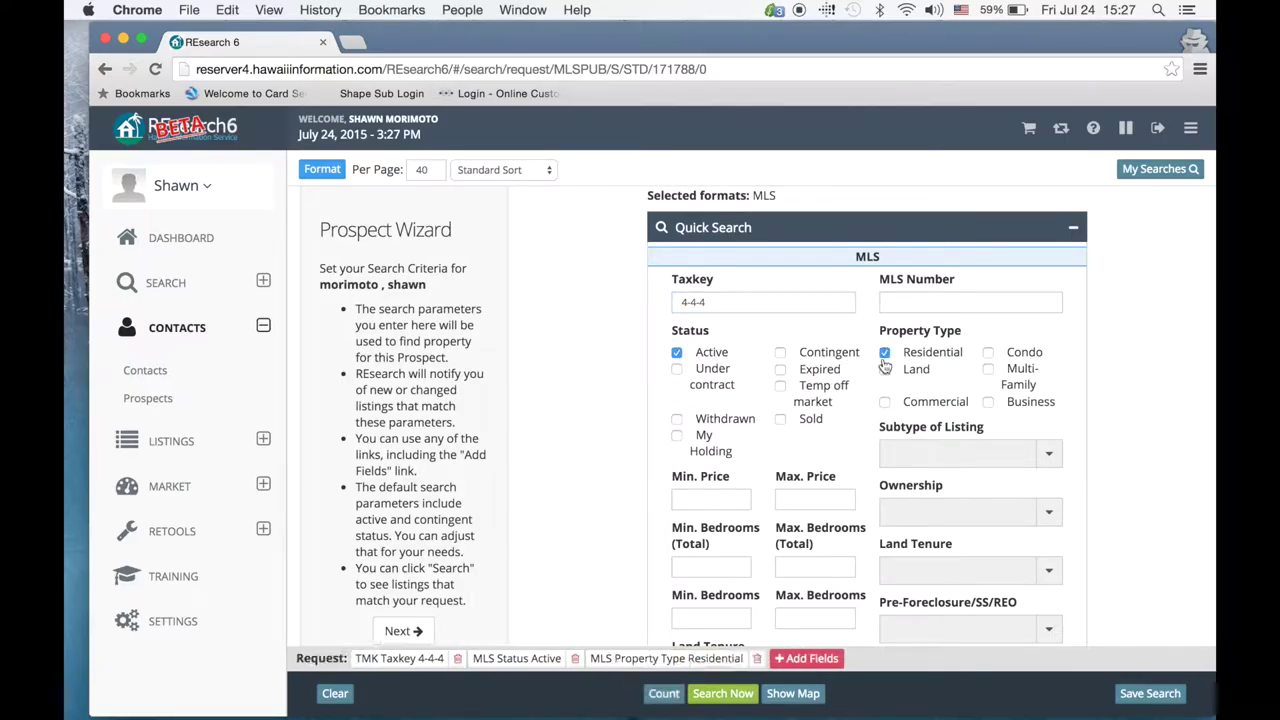
pyautogui.click(730, 497)
pyautogui.write('400')
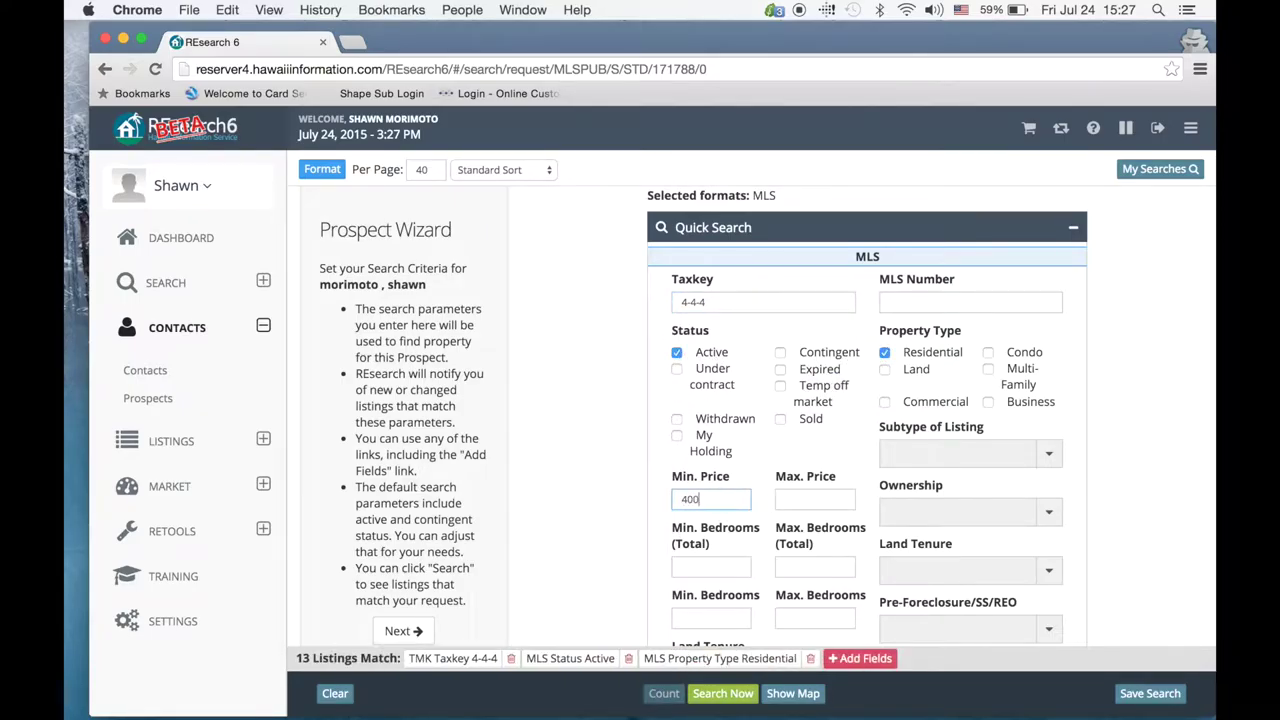
pyautogui.write(',000')
pyautogui.click(600, 527)
pyautogui.scroll(-3, 652, 437)
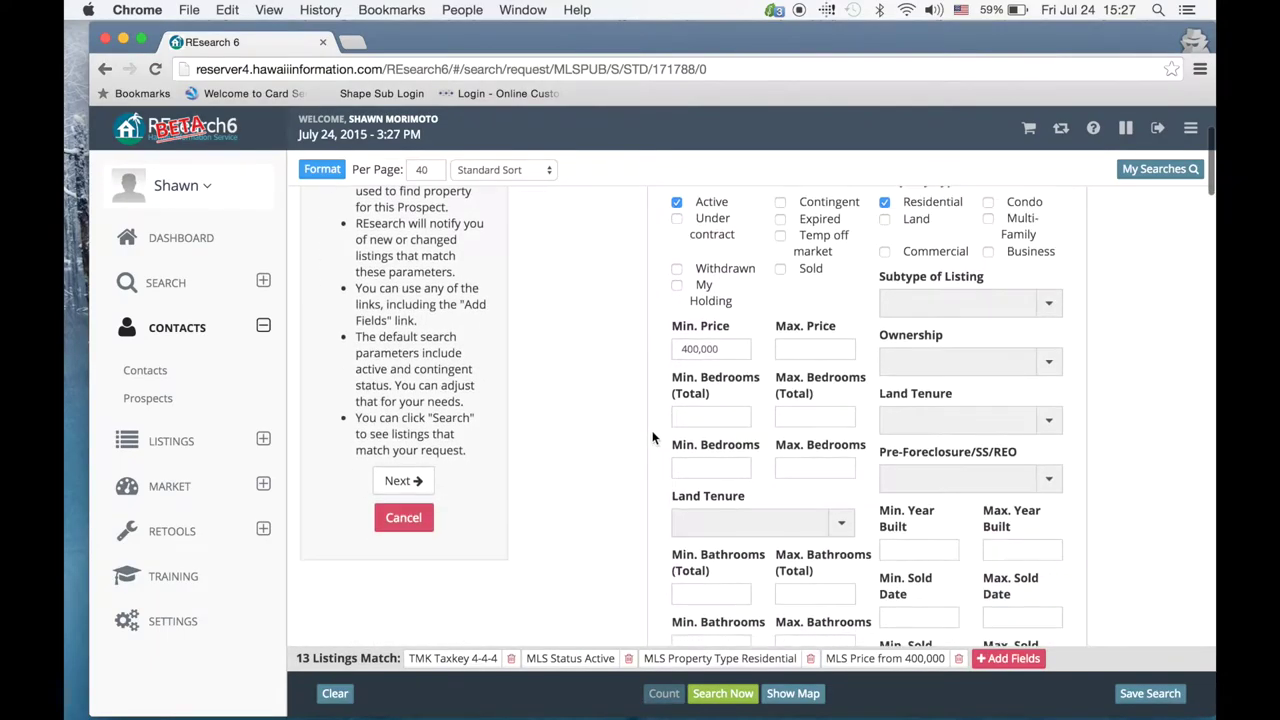
pyautogui.click(722, 693)
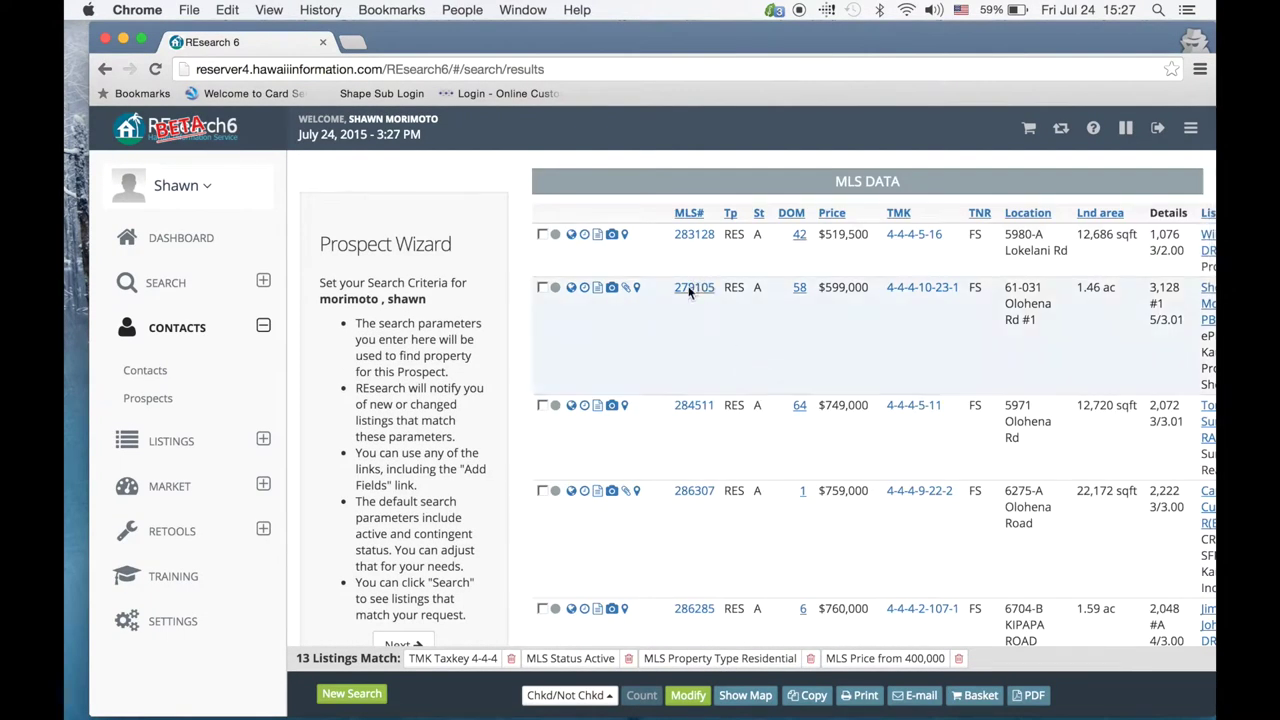
pyautogui.scroll(-1, 690, 425)
# Step: Step through Modify and Edit Search to the review page and save the 4-4-4 prospect search
pyautogui.scroll(-8, 690, 425)
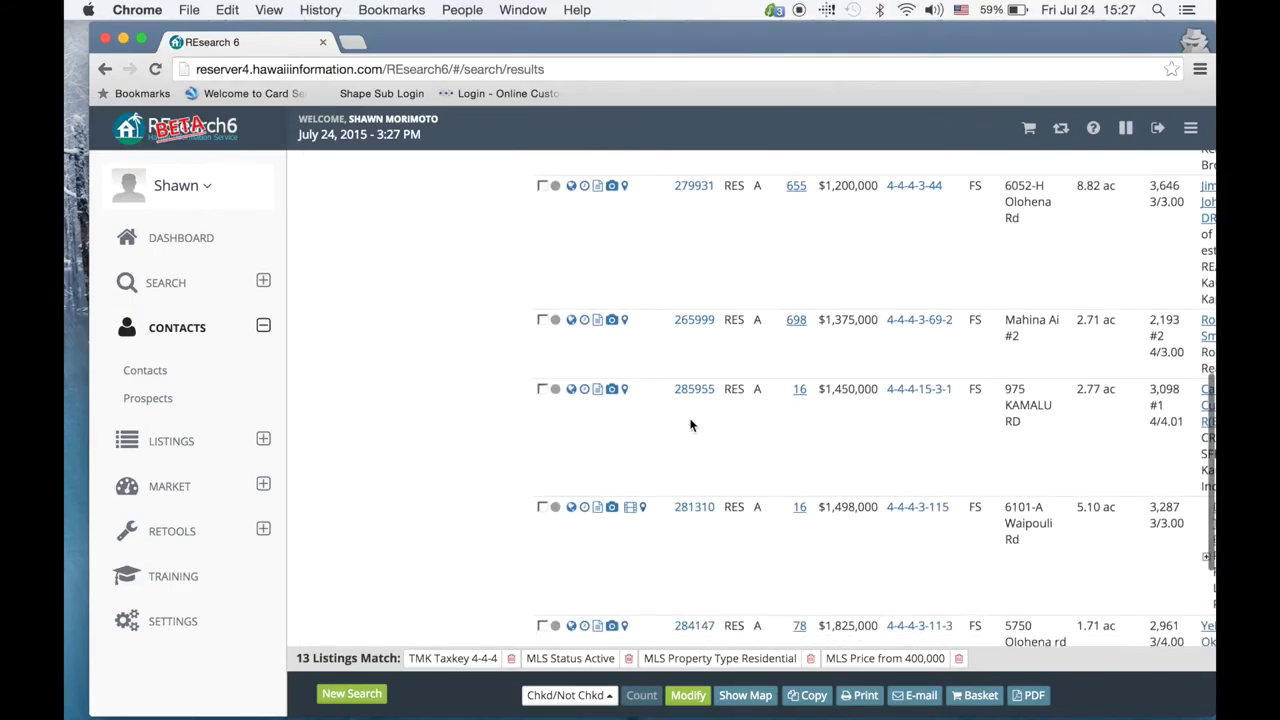
pyautogui.scroll(5, 690, 425)
pyautogui.scroll(3, 690, 425)
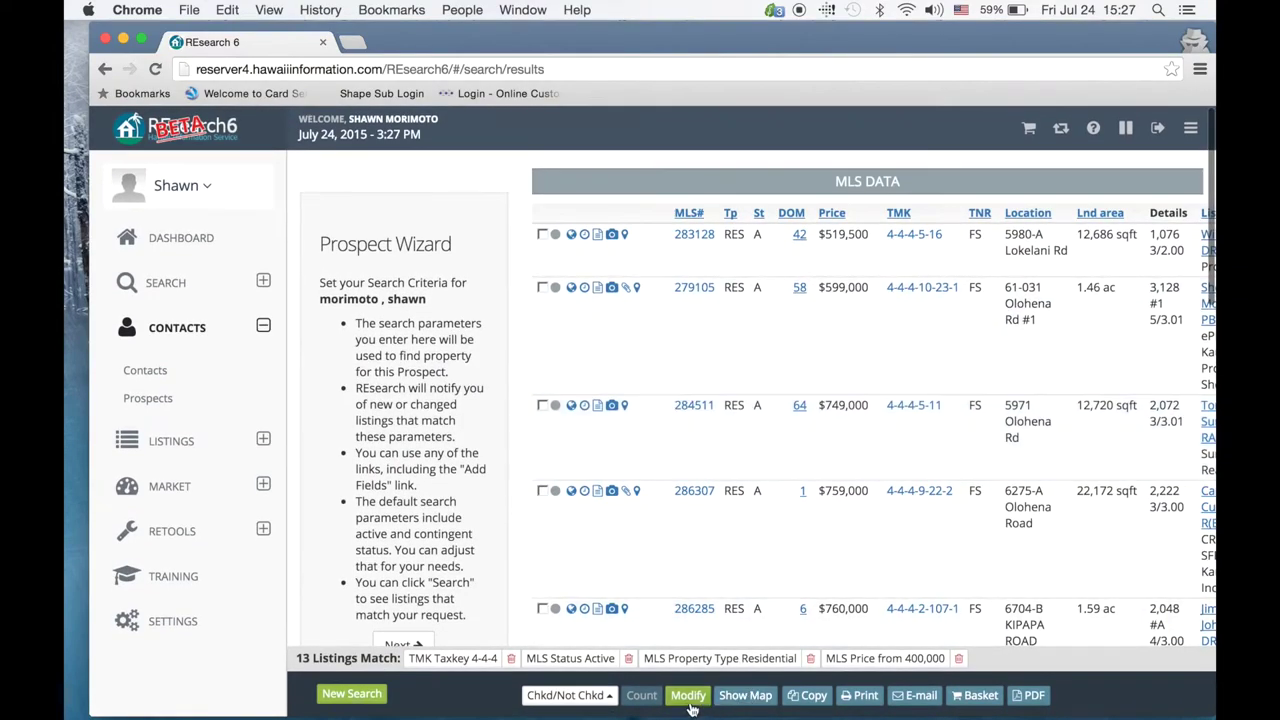
pyautogui.click(688, 697)
pyautogui.scroll(-3, 570, 351)
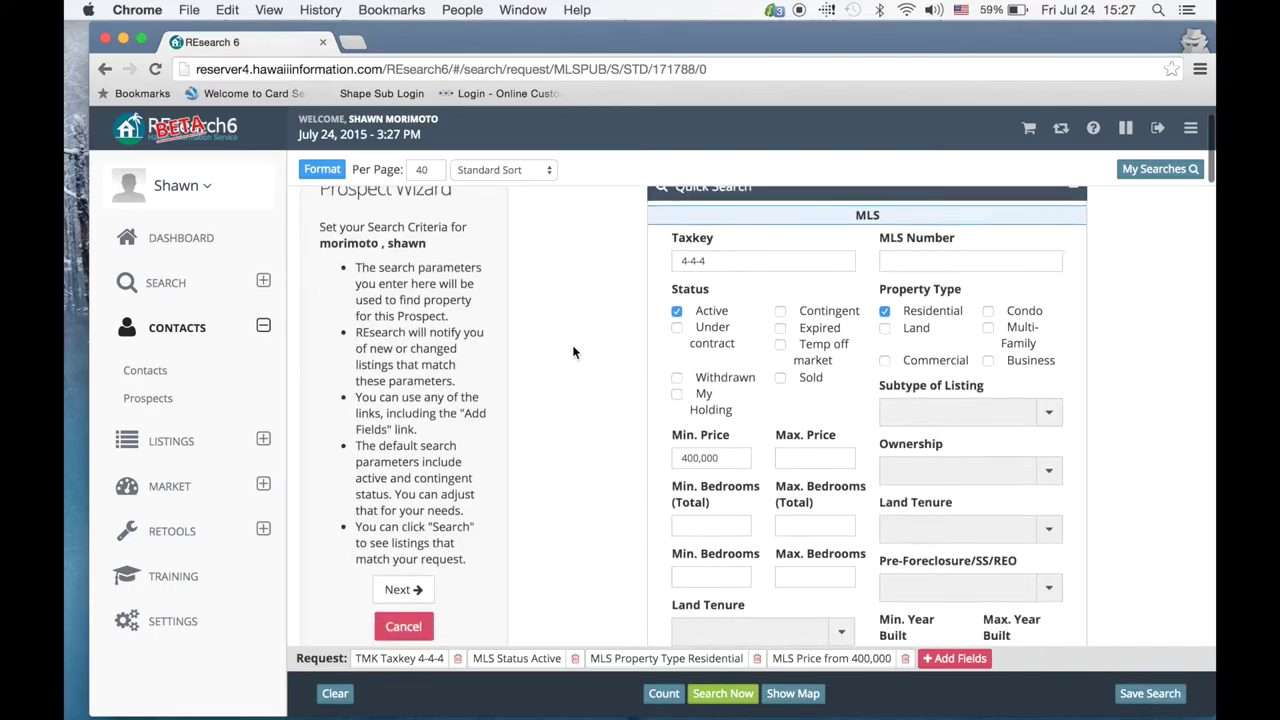
pyautogui.click(400, 480)
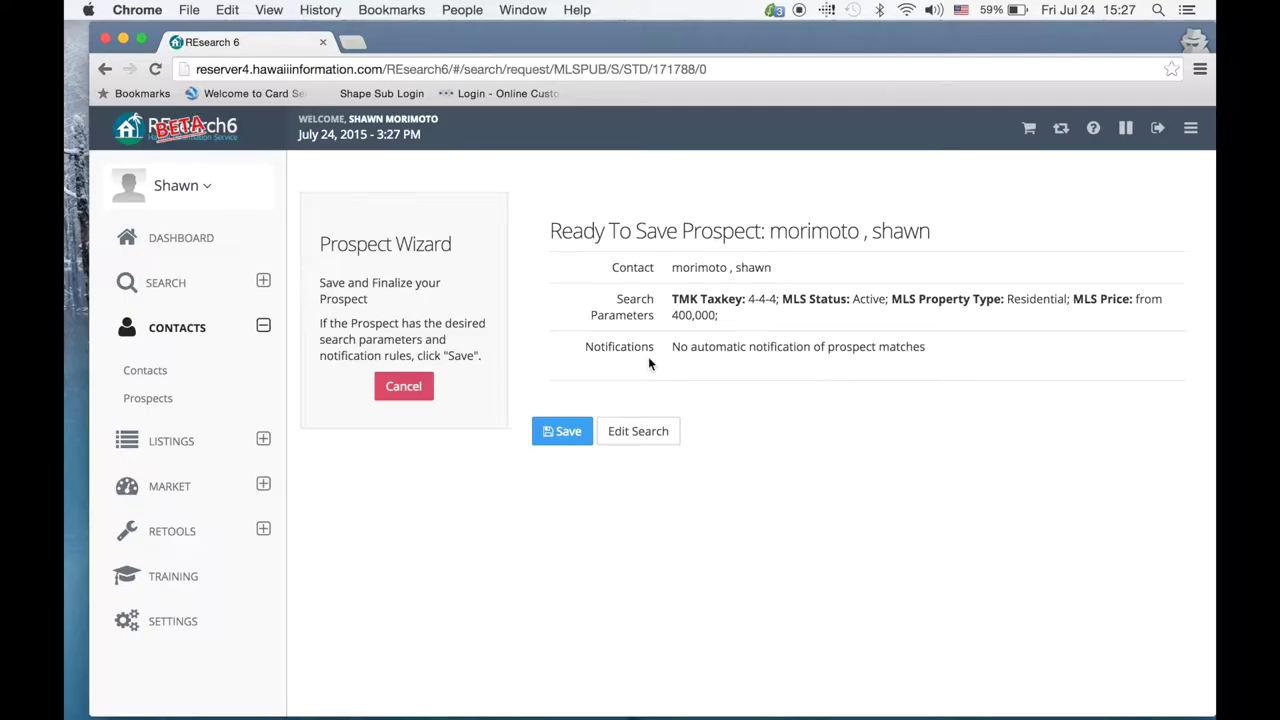
pyautogui.click(630, 428)
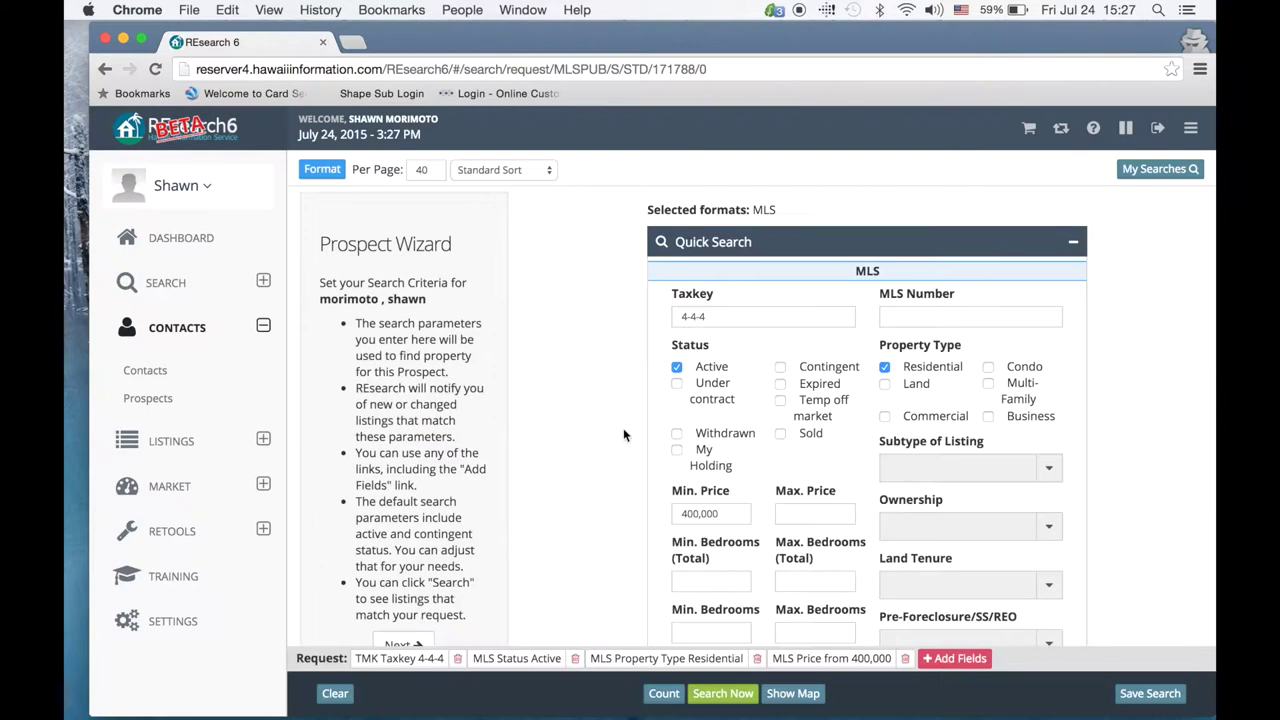
pyautogui.scroll(-7, 590, 340)
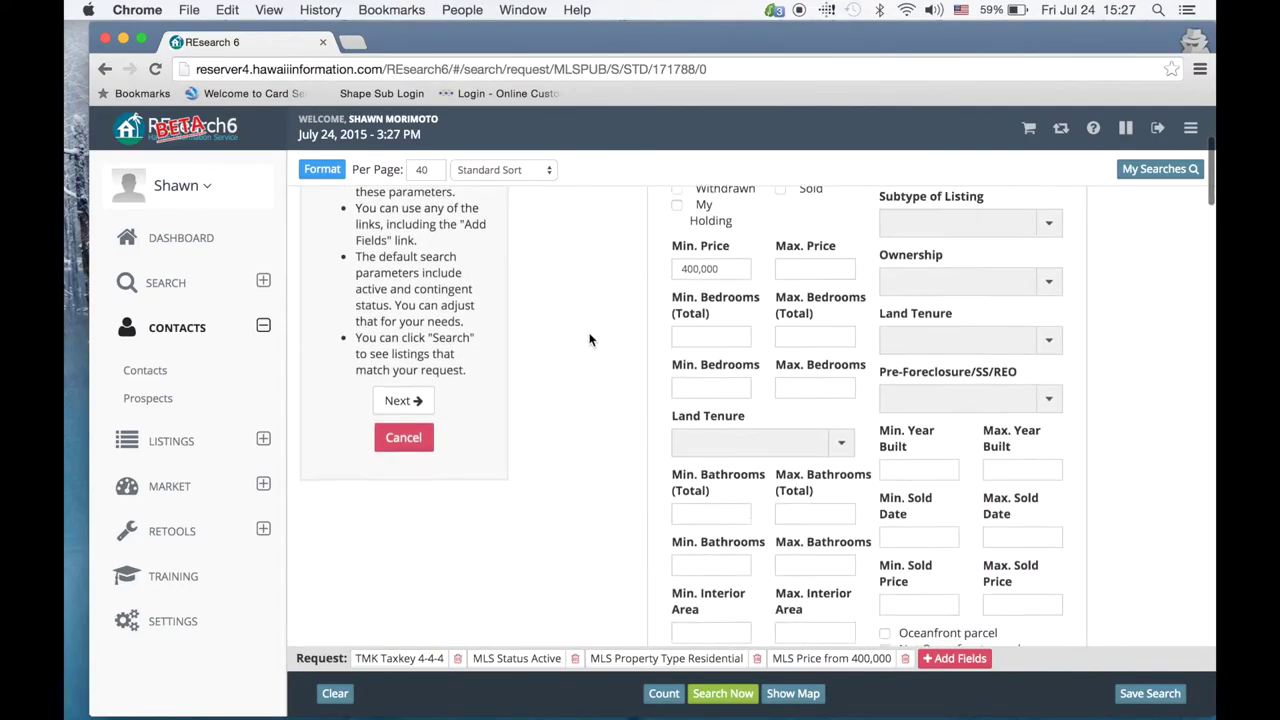
pyautogui.scroll(3, 590, 340)
pyautogui.click(404, 452)
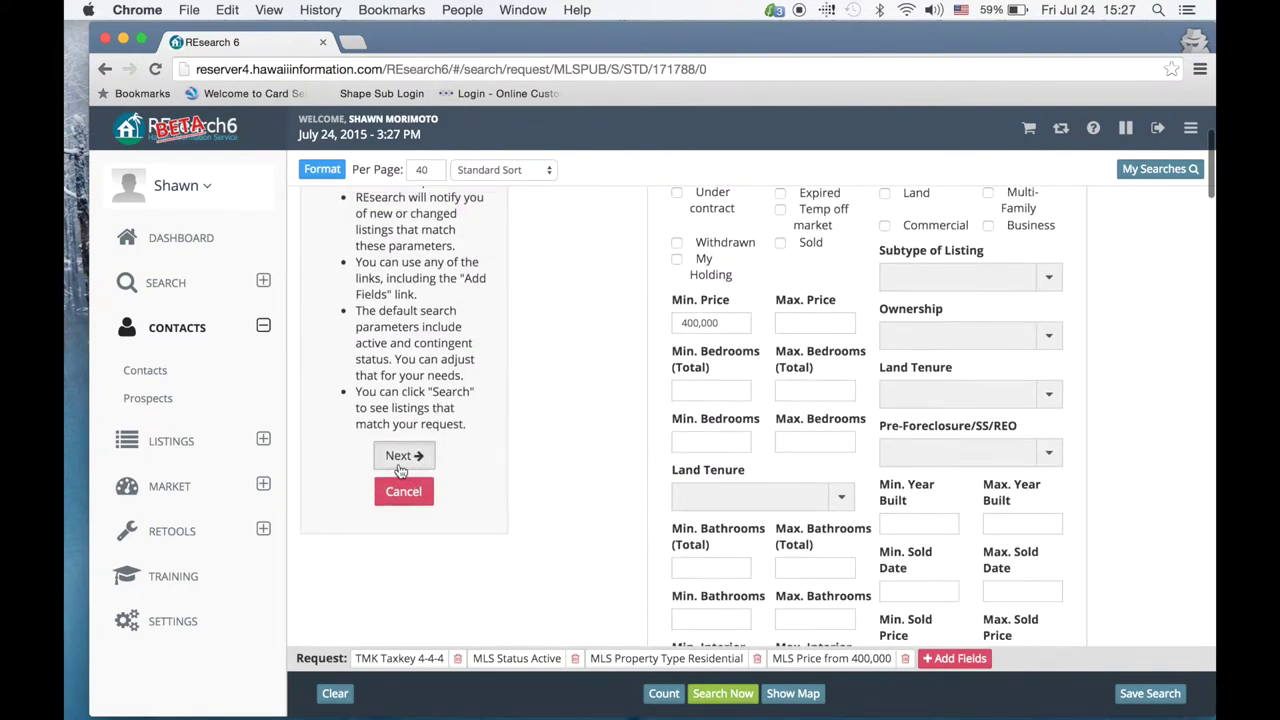
pyautogui.click(565, 432)
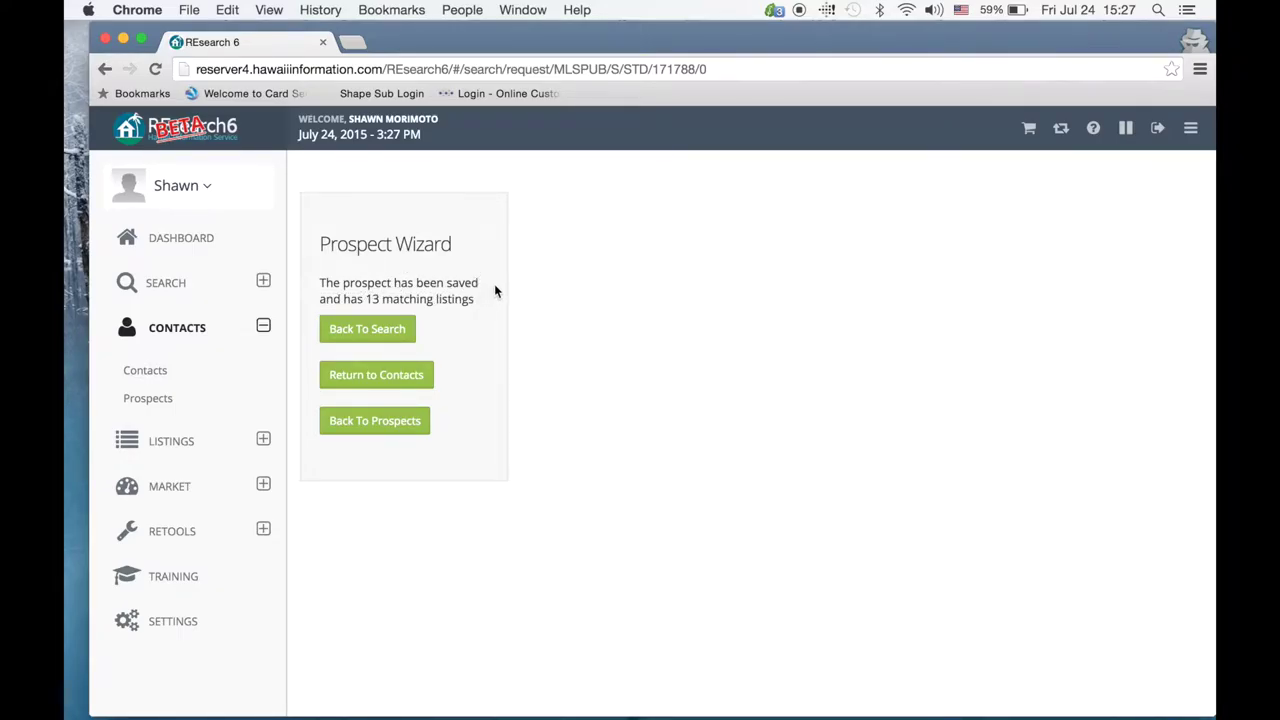
pyautogui.click(158, 400)
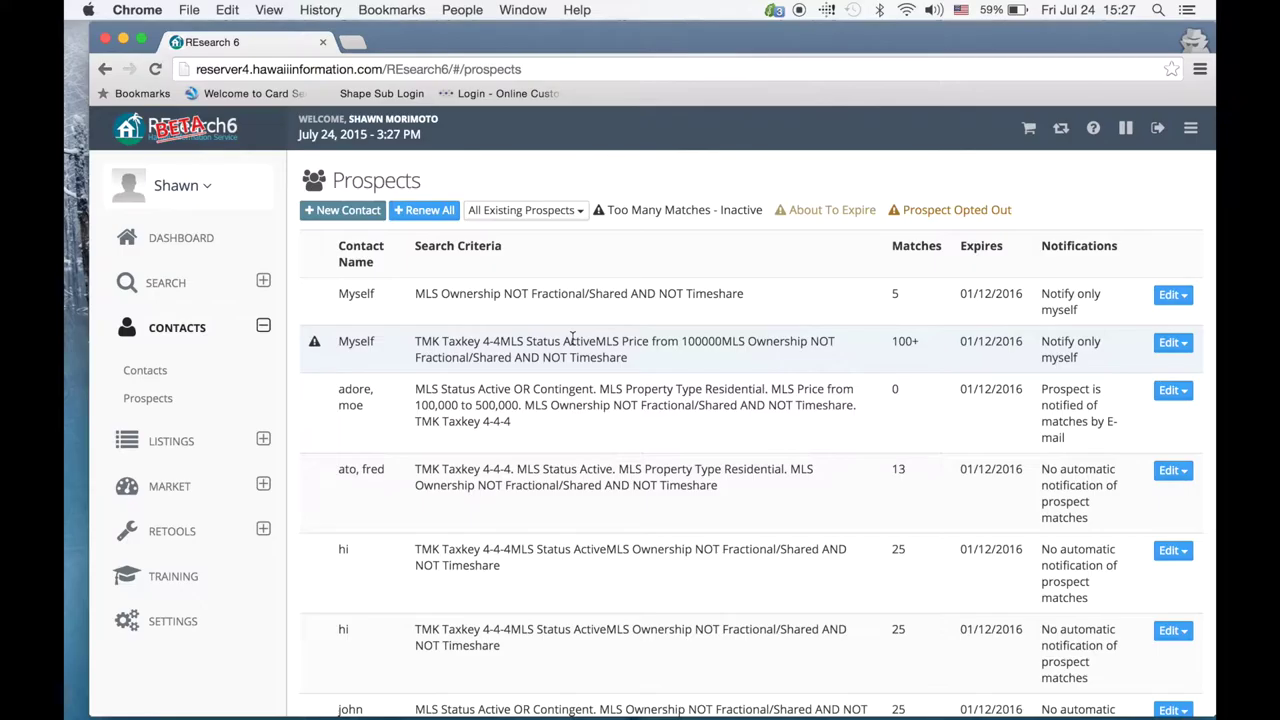
# Step: Scroll through the Prospects table and open, then close, the Edit menus of two prospects
pyautogui.scroll(-4, 572, 340)
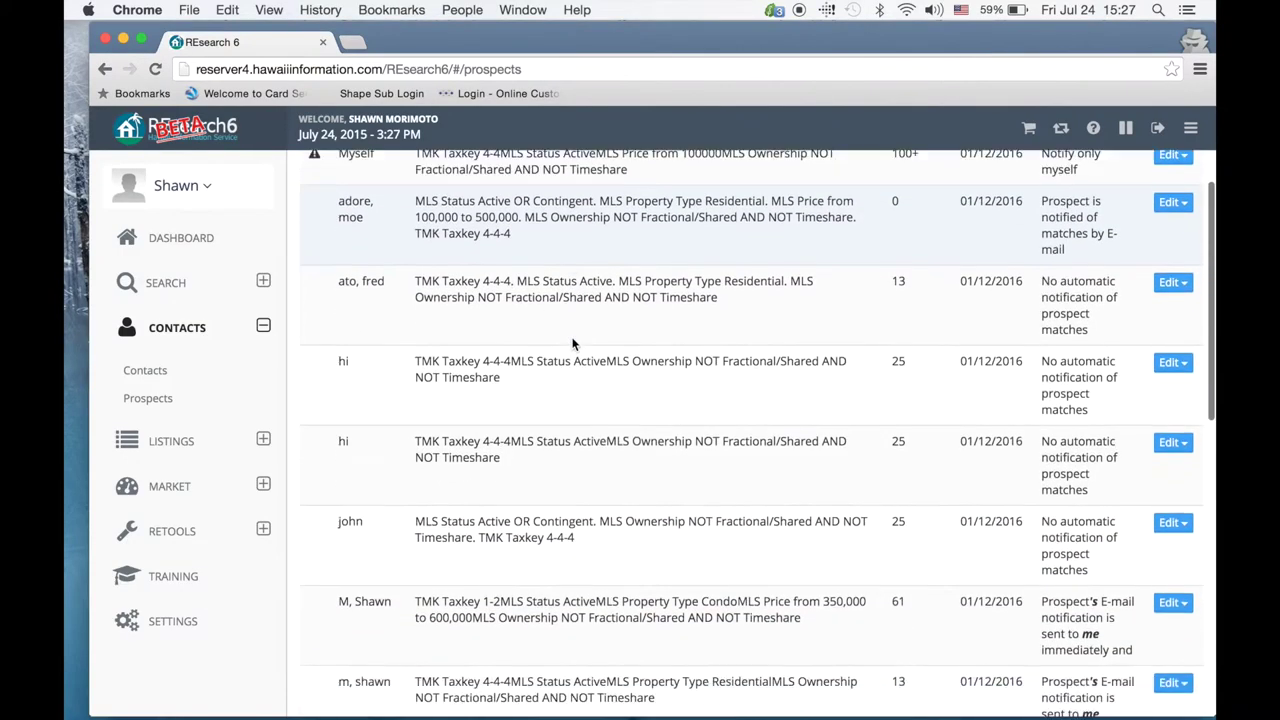
pyautogui.scroll(-10, 572, 343)
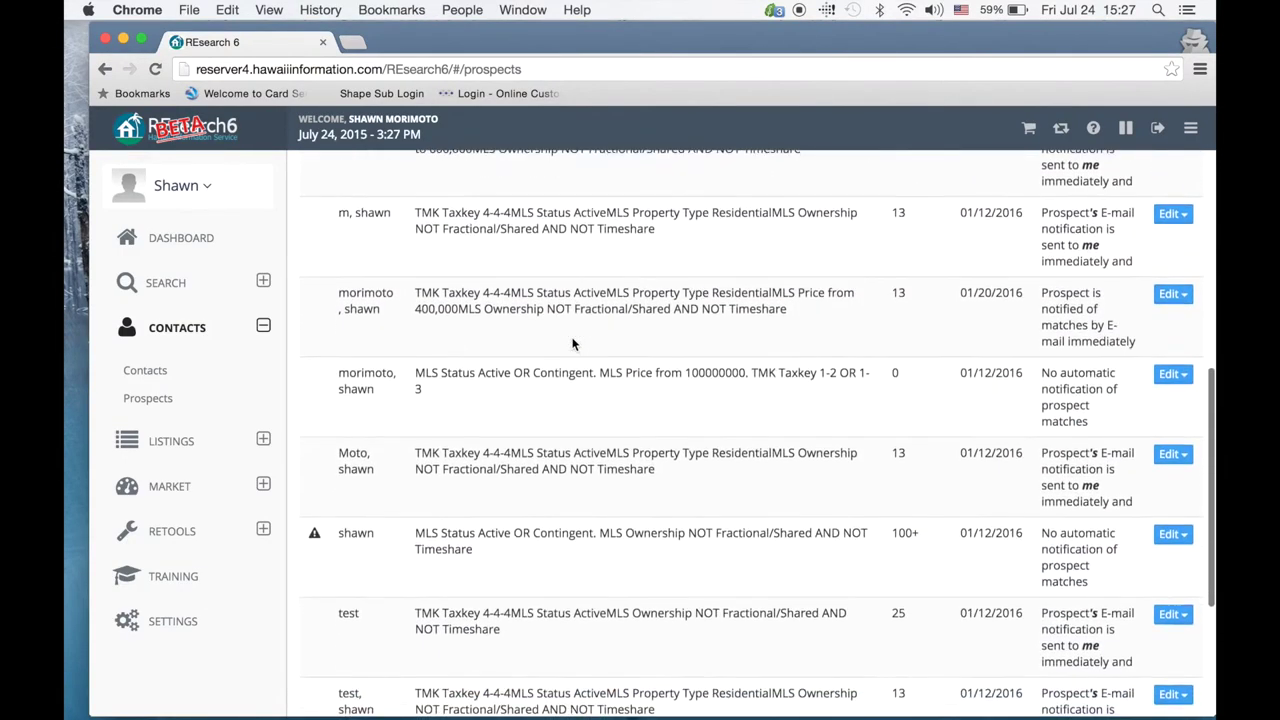
pyautogui.scroll(15, 572, 343)
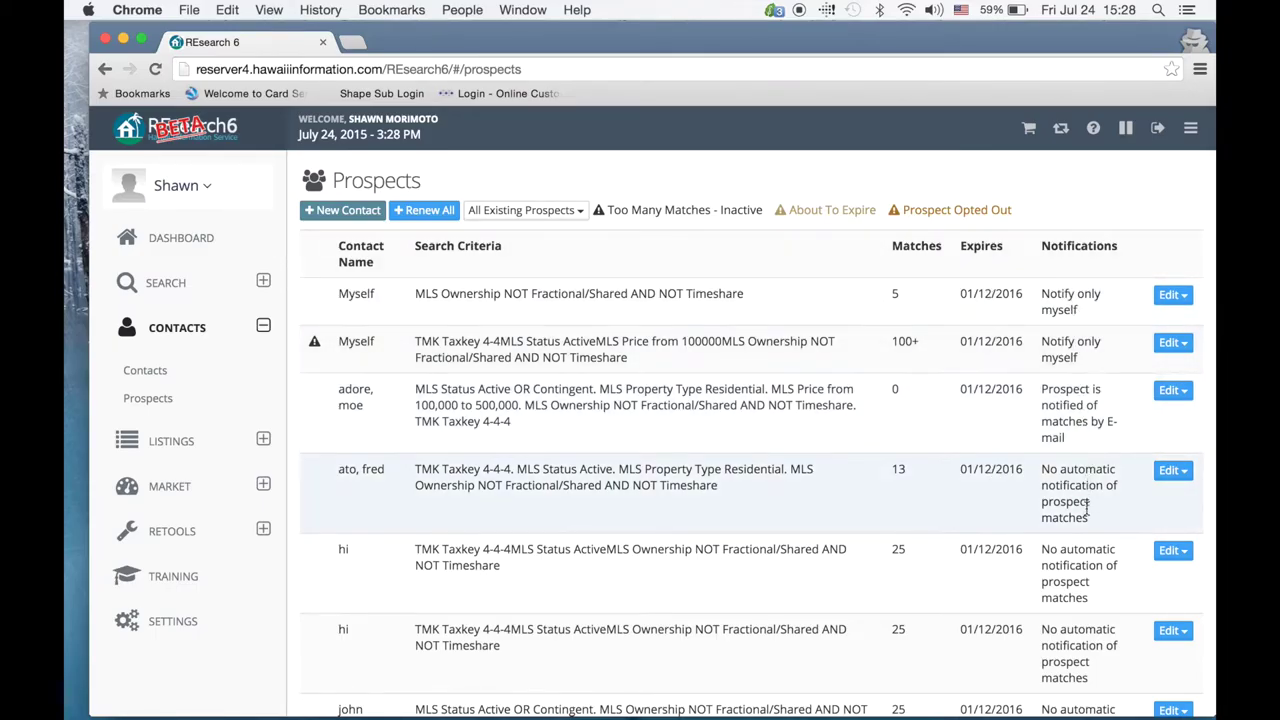
pyautogui.click(1172, 296)
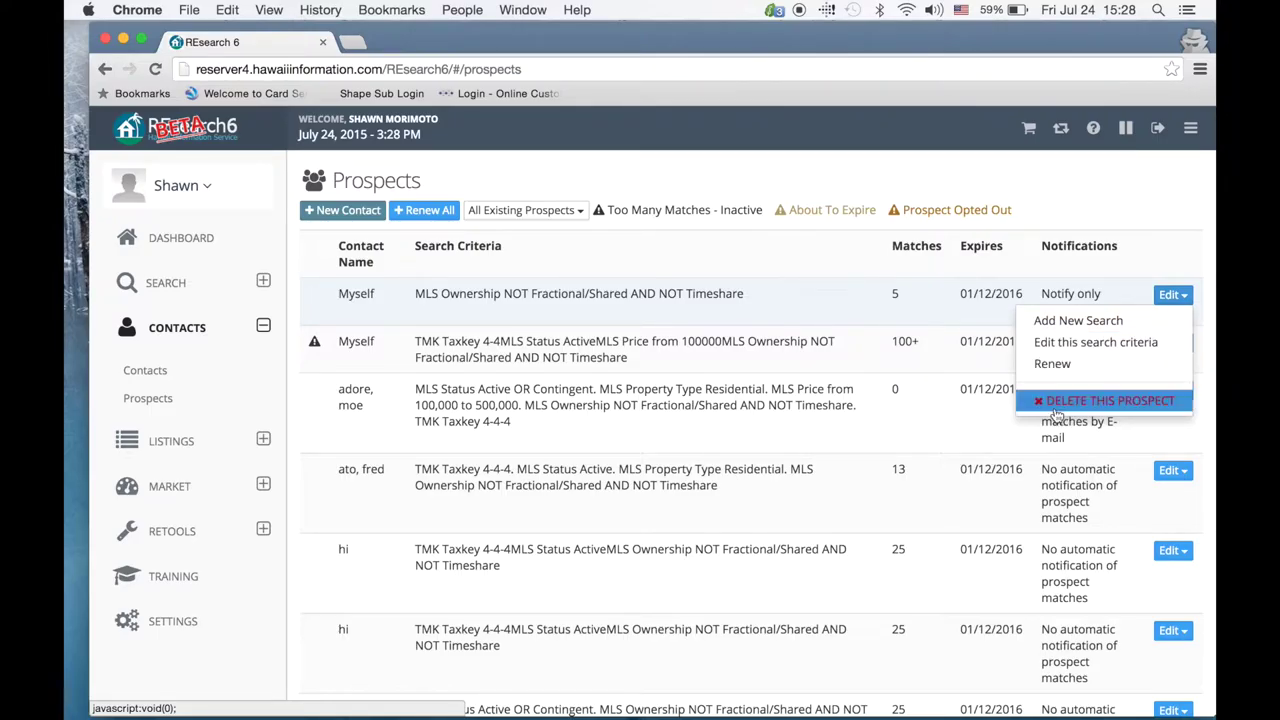
pyautogui.click(817, 270)
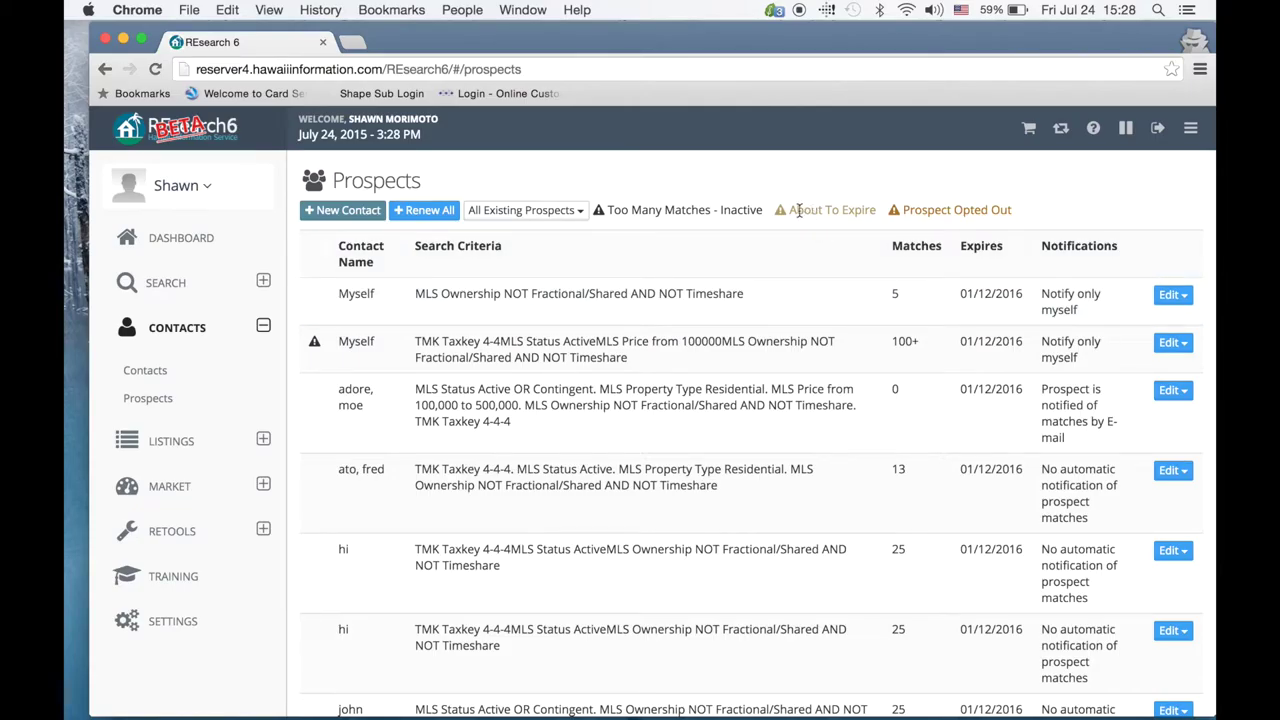
pyautogui.click(1172, 390)
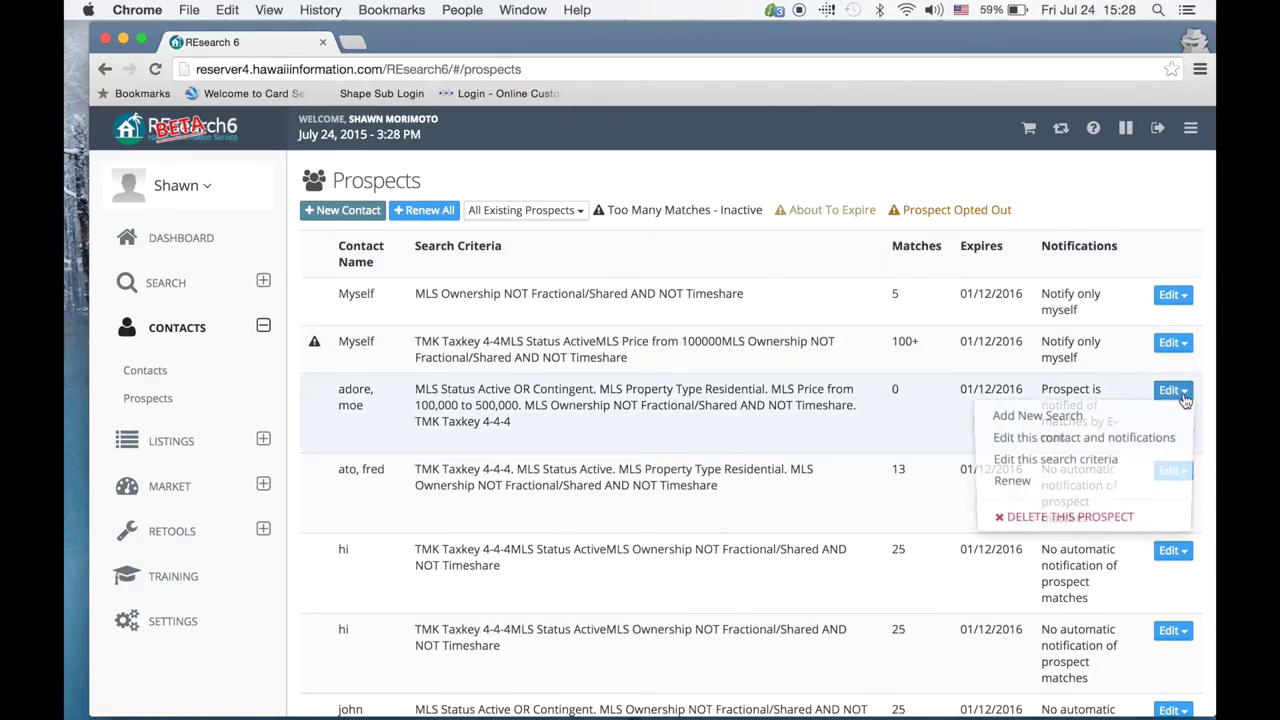
pyautogui.click(882, 205)
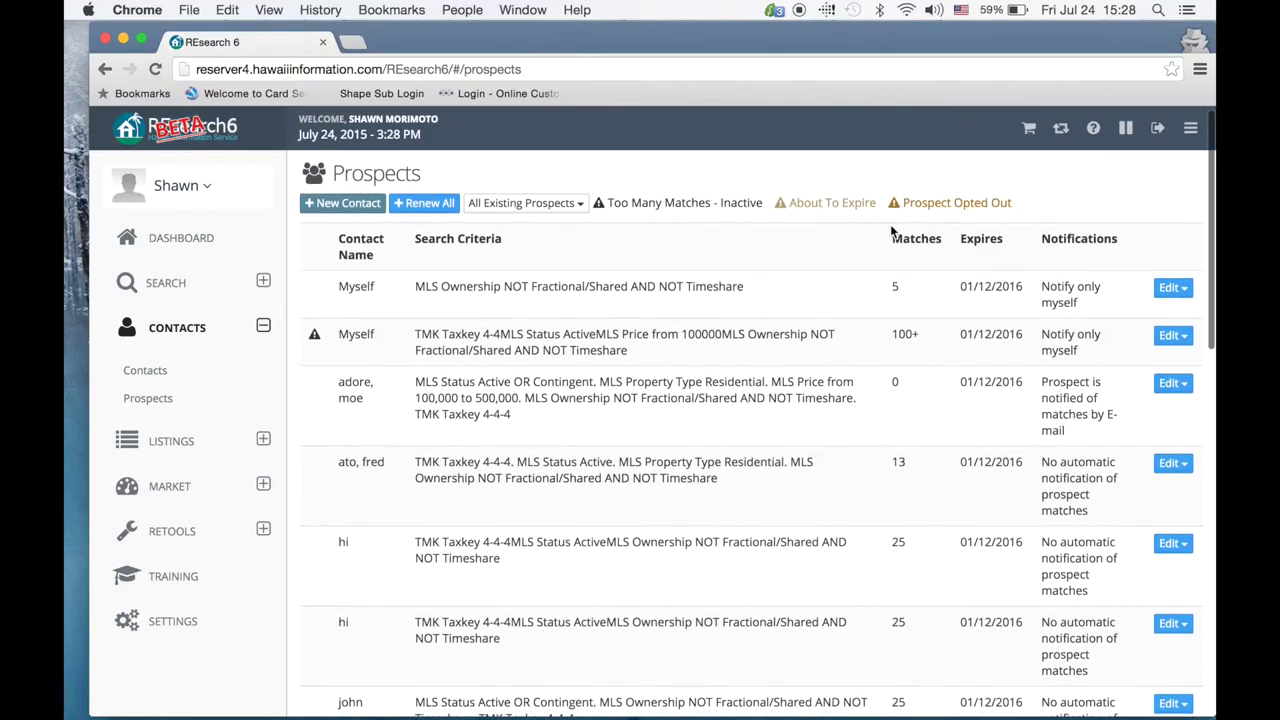
pyautogui.scroll(-5, 890, 224)
# Step: Choose Edit this search criteria for the second Myself prospect
pyautogui.scroll(-10, 891, 232)
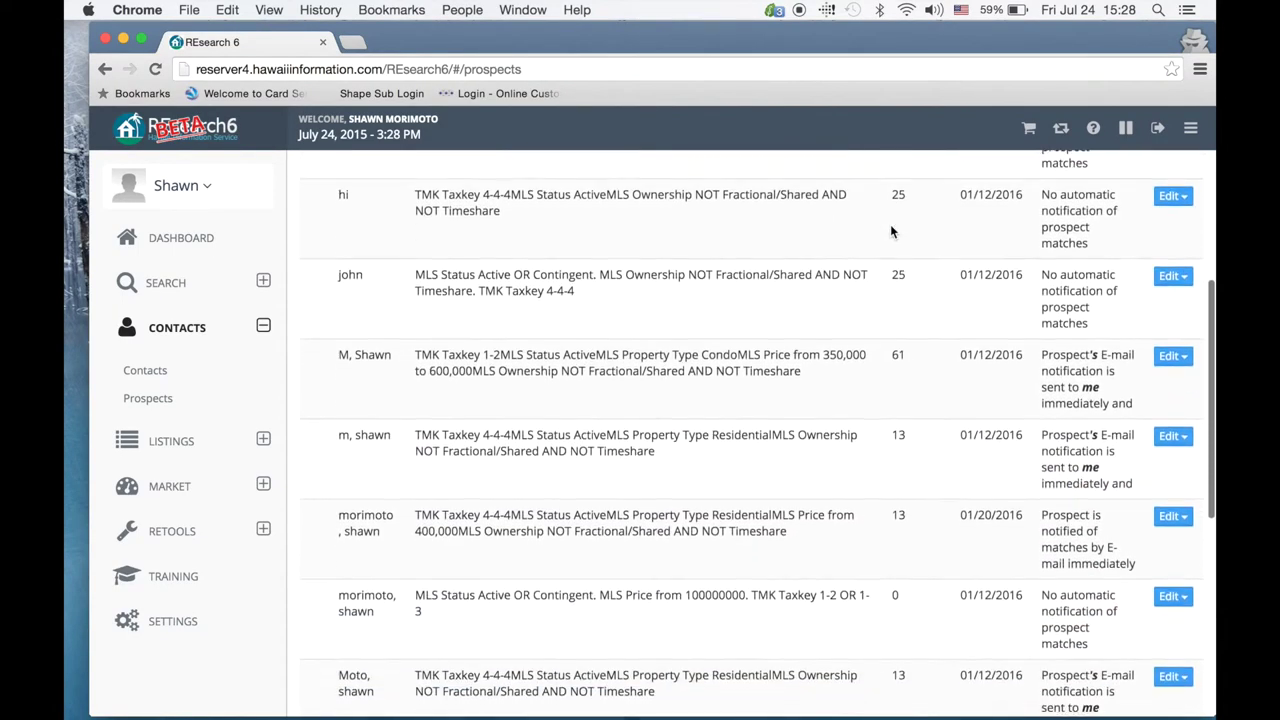
pyautogui.scroll(5, 891, 232)
pyautogui.scroll(8, 890, 231)
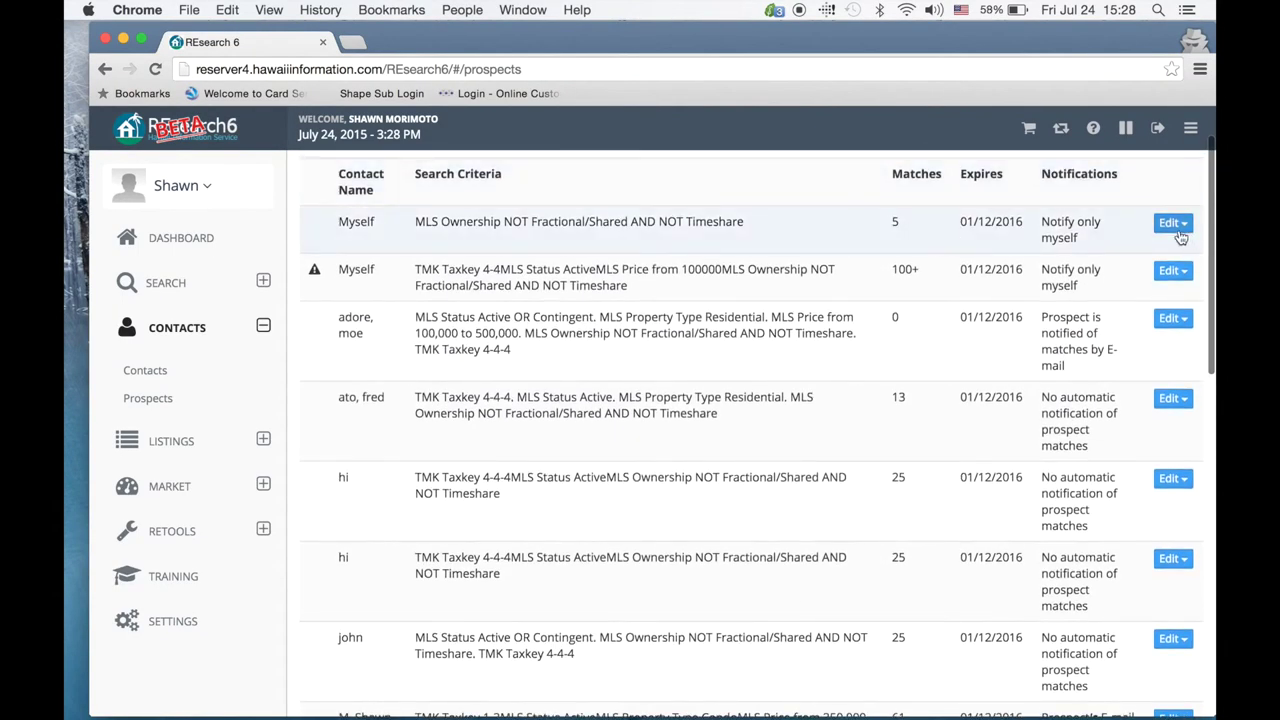
pyautogui.click(1172, 222)
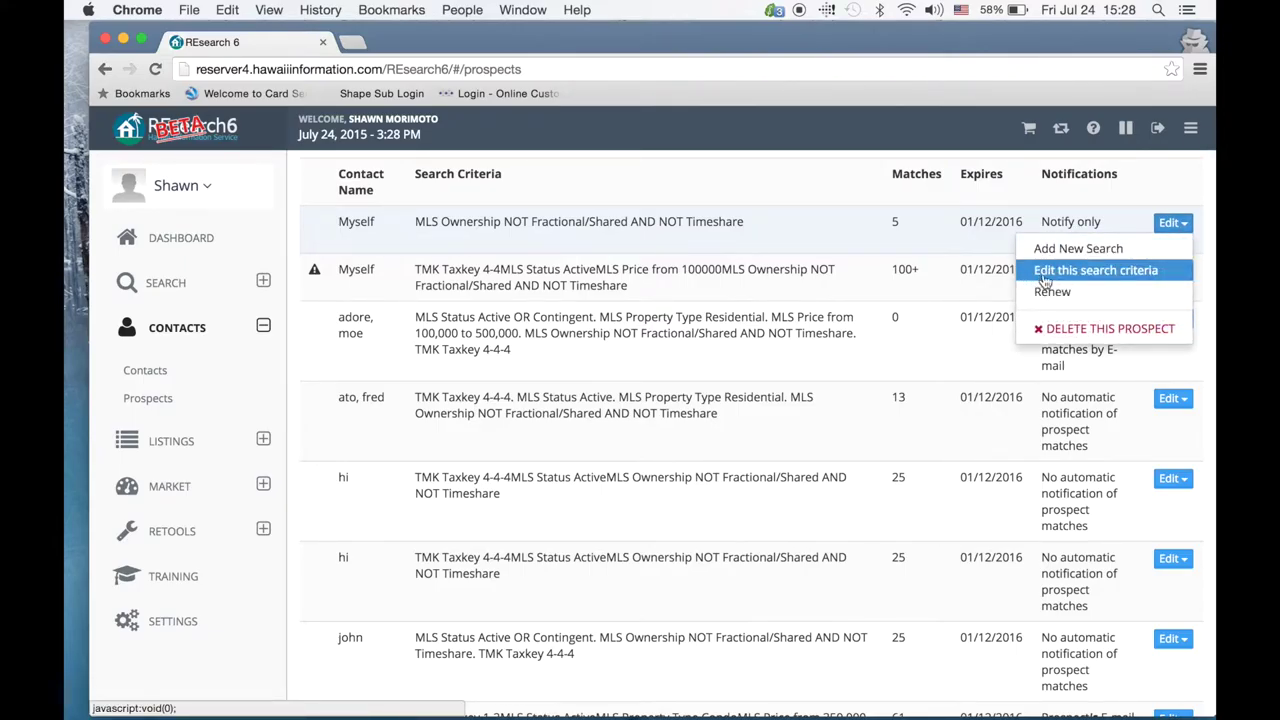
pyautogui.click(1160, 222)
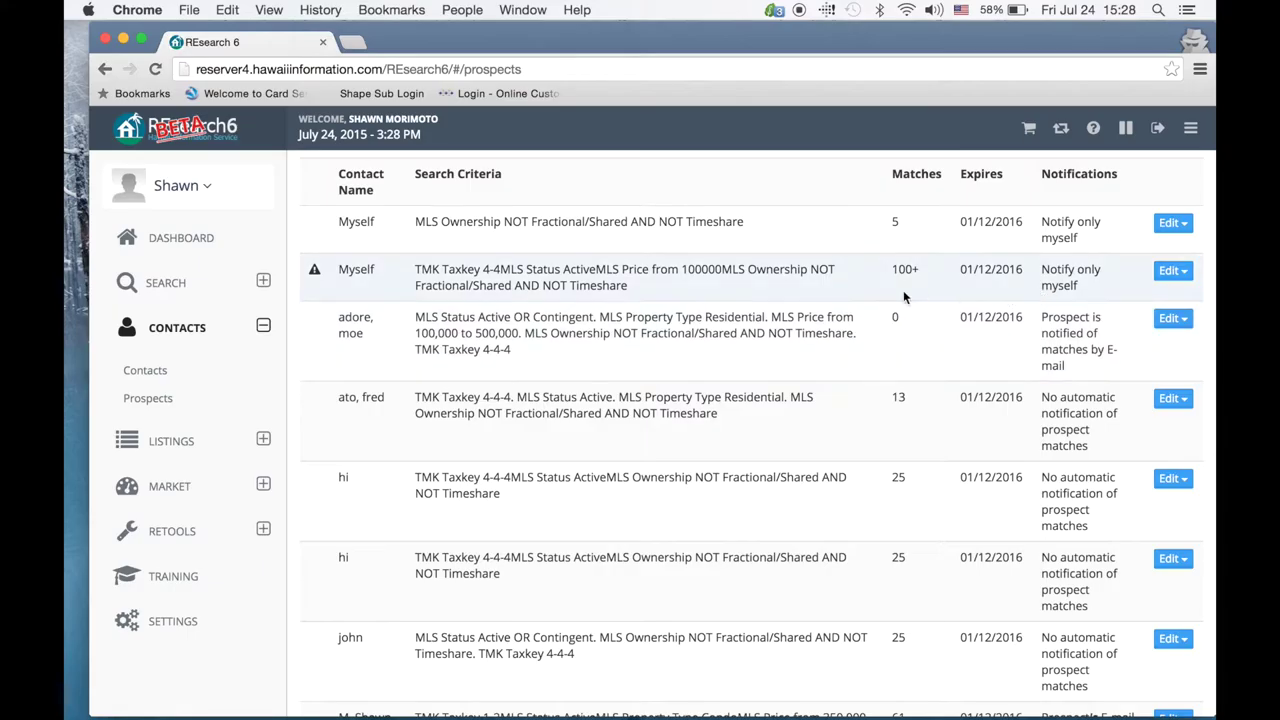
pyautogui.click(1172, 271)
pyautogui.click(1059, 320)
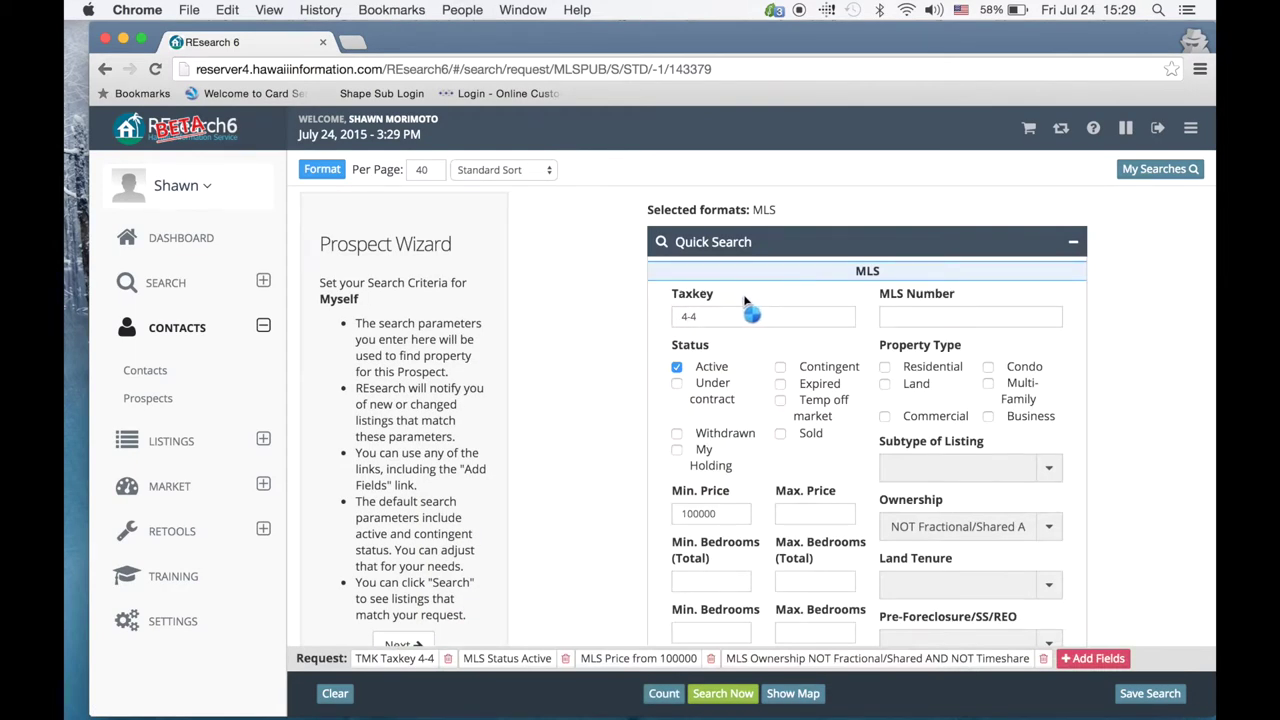
# Step: Check Residential and set the listing subtype to Ohana/ADU - Permitted only
pyautogui.scroll(-2, 735, 282)
pyautogui.scroll(-2, 731, 281)
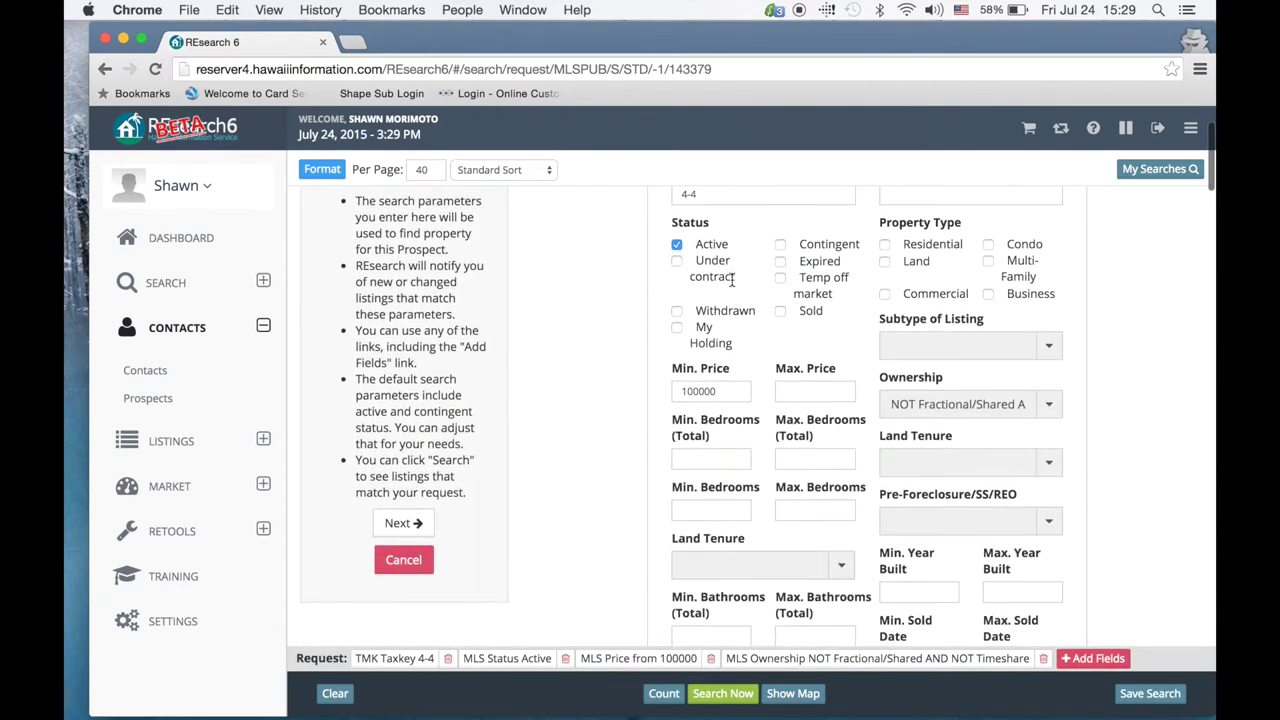
pyautogui.scroll(2, 731, 281)
pyautogui.click(885, 300)
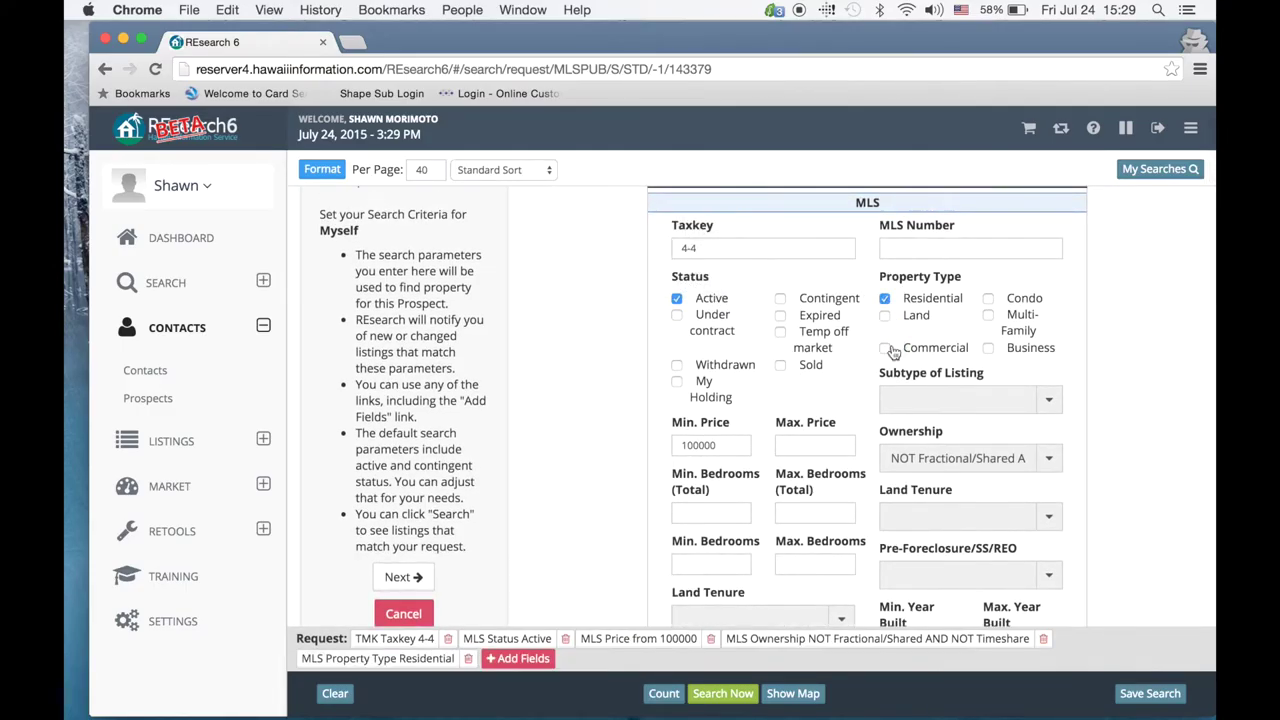
pyautogui.click(936, 398)
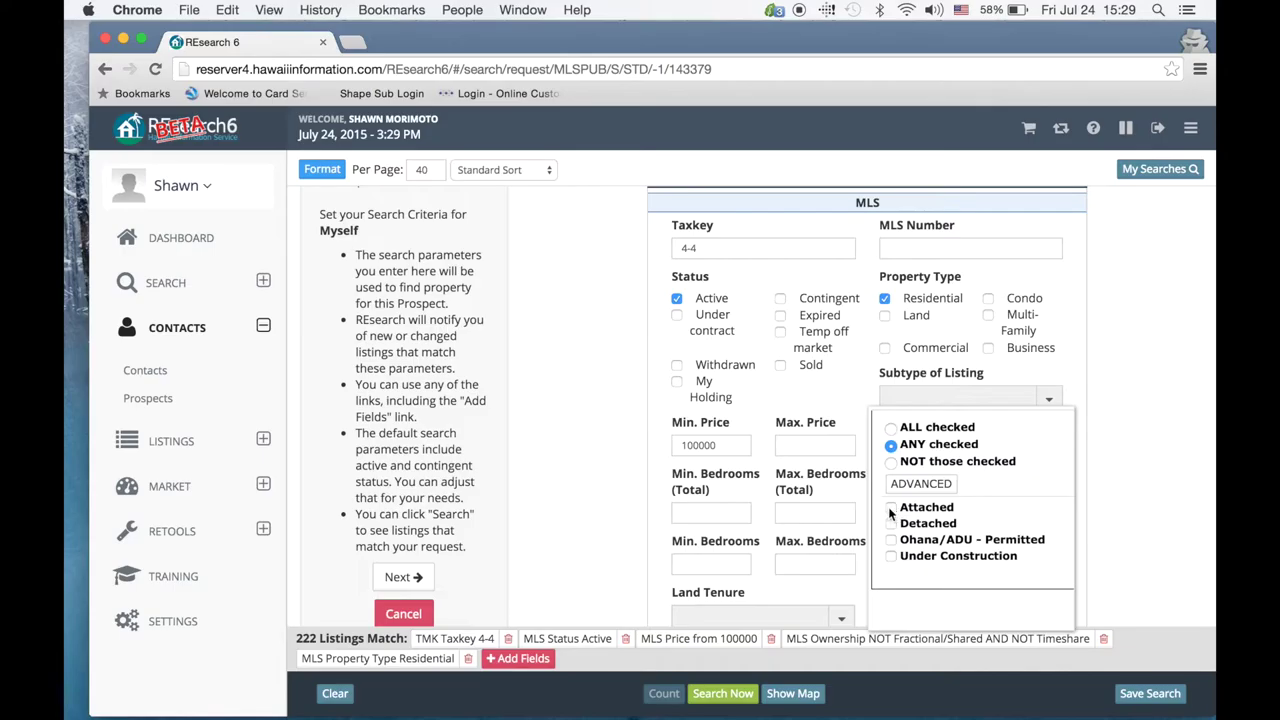
pyautogui.click(891, 509)
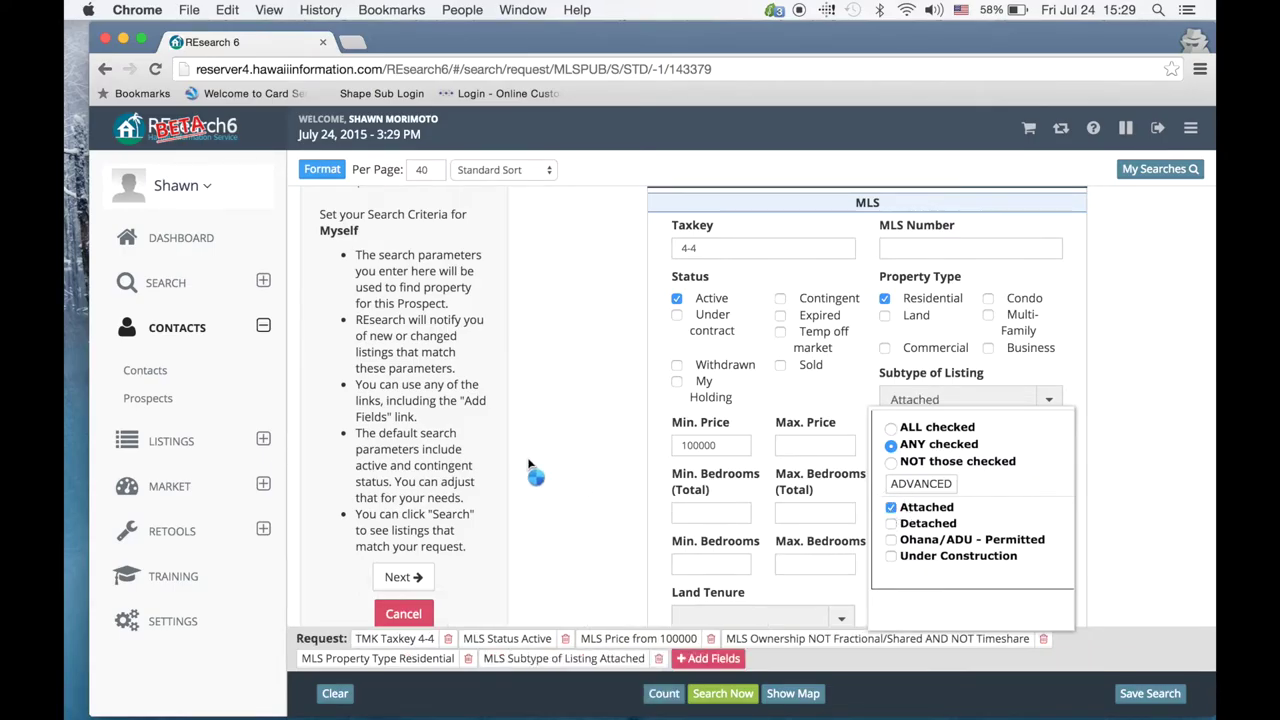
pyautogui.click(565, 466)
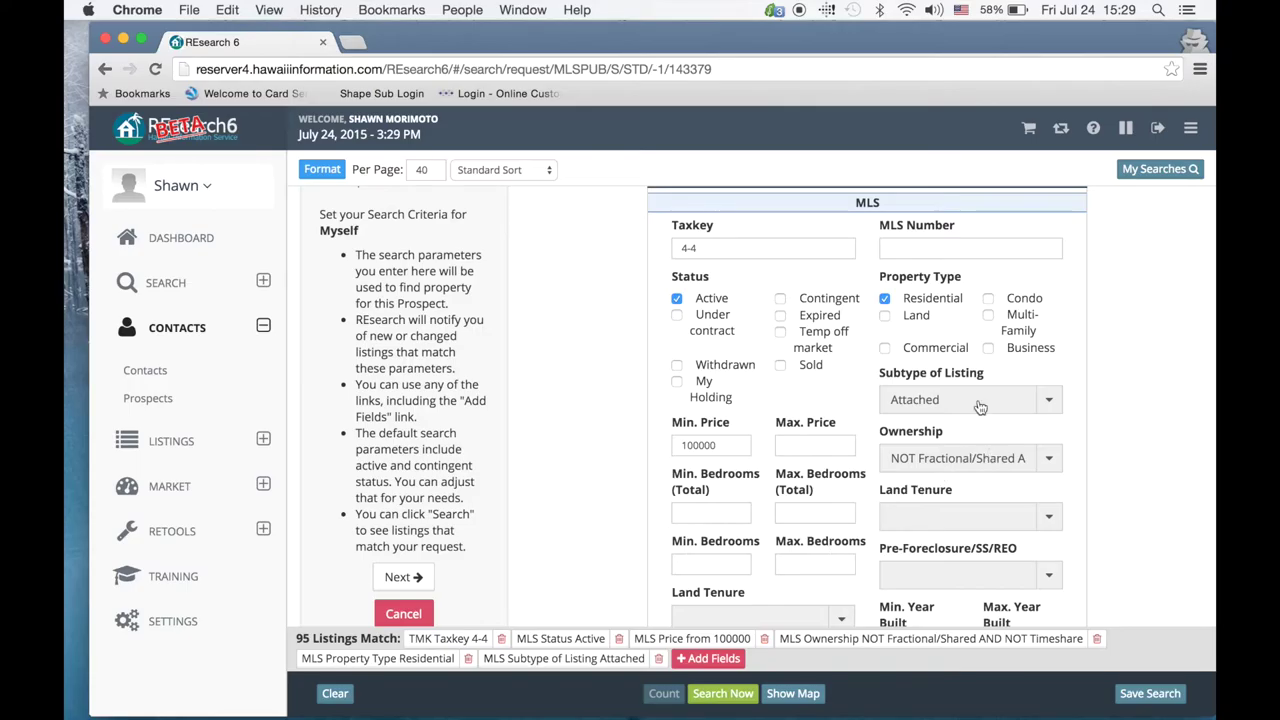
pyautogui.click(966, 462)
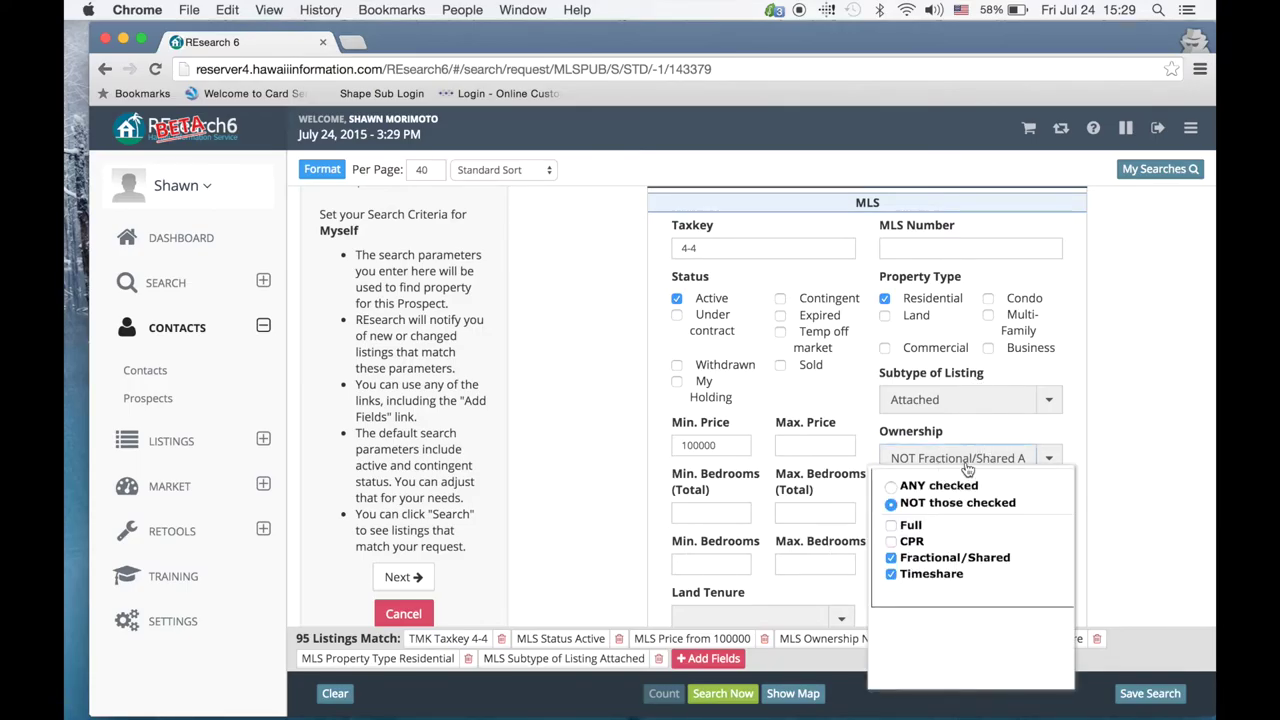
pyautogui.click(956, 402)
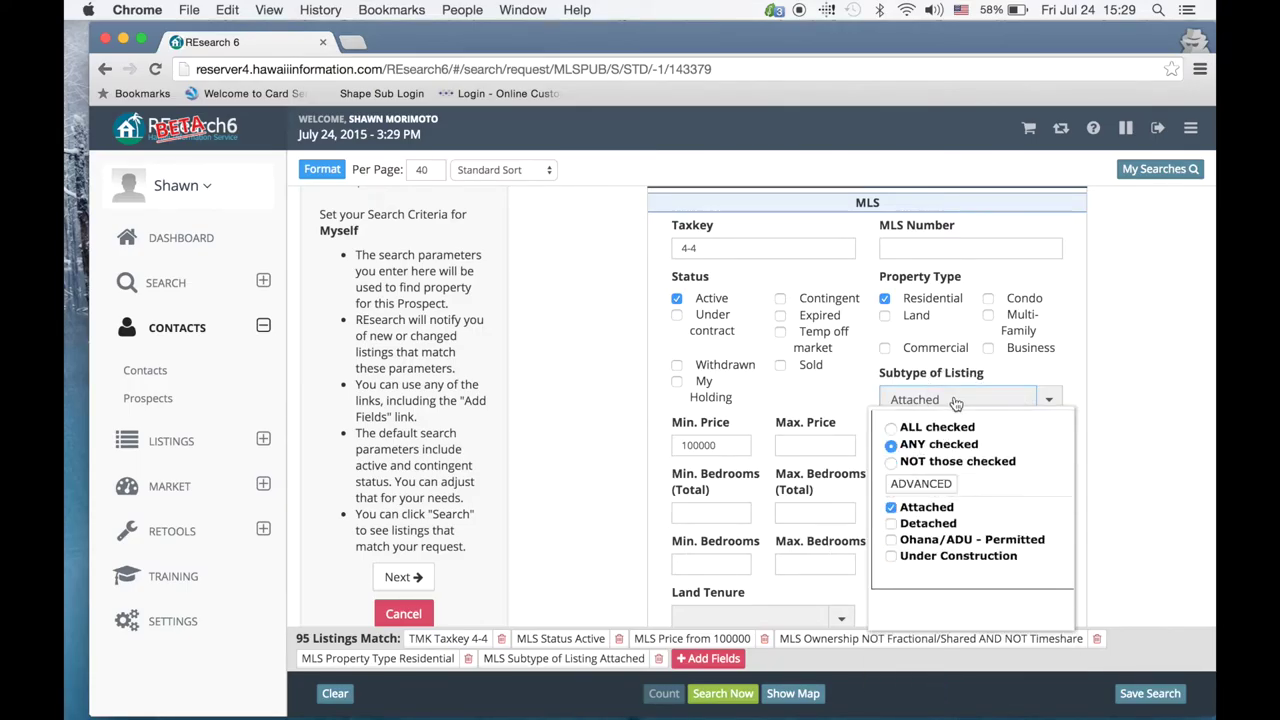
pyautogui.click(892, 540)
pyautogui.click(890, 508)
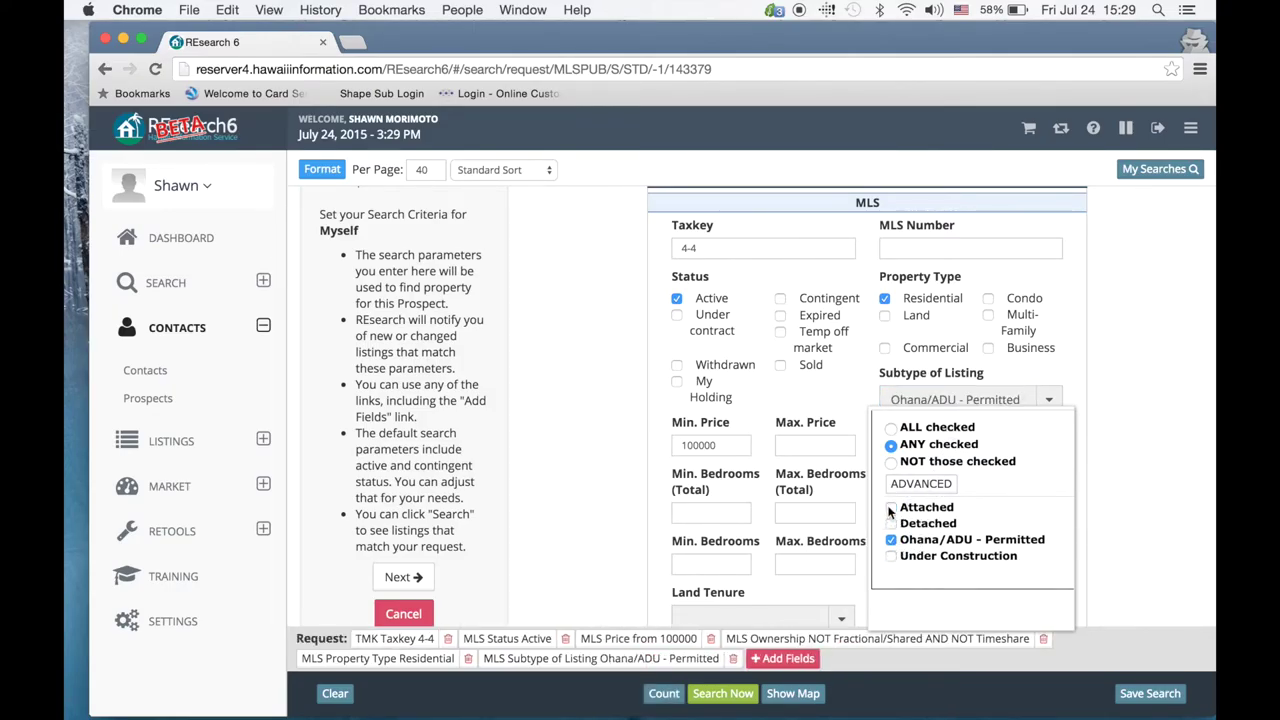
pyautogui.click(1110, 458)
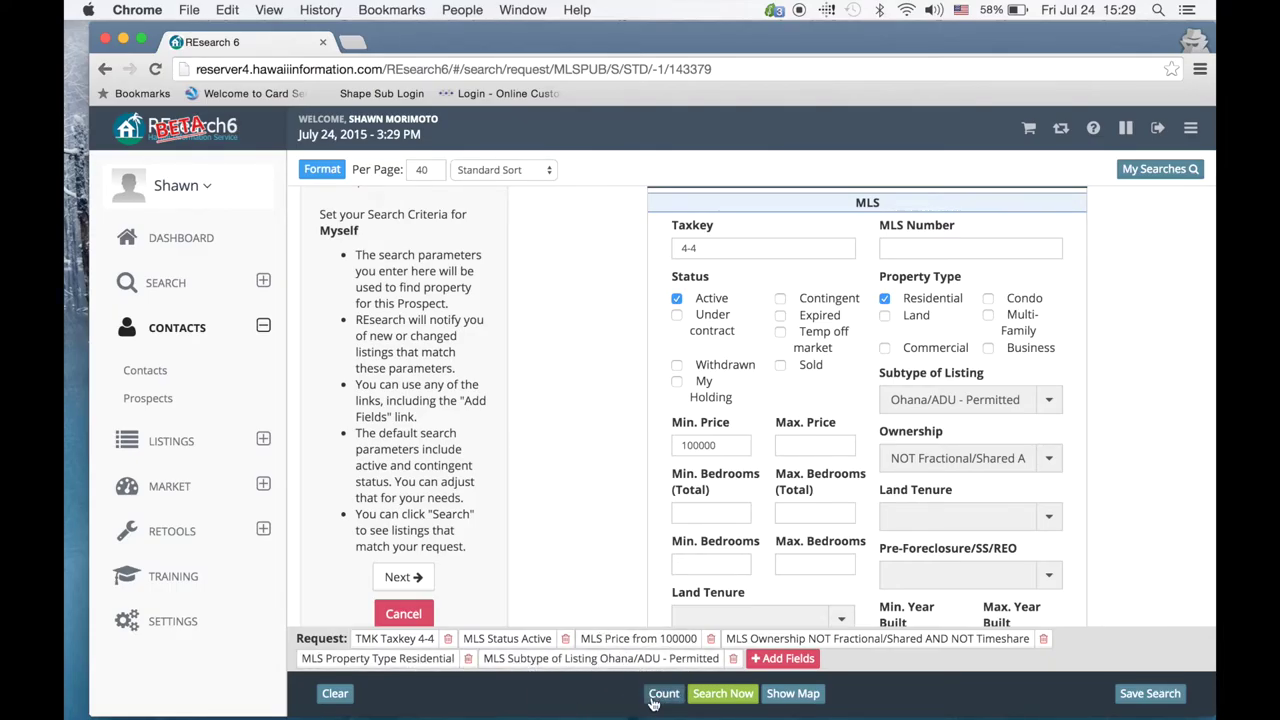
# Step: Count the matching listings and run the search to preview the 5 matches
pyautogui.click(665, 693)
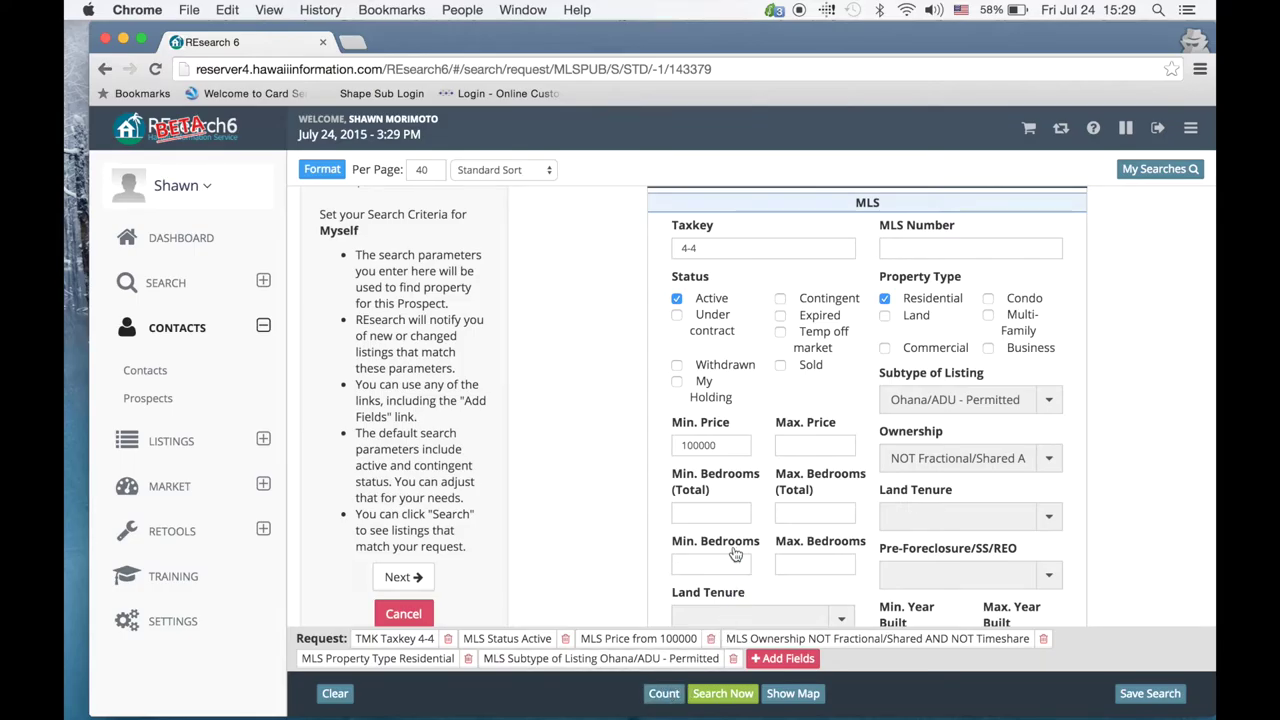
pyautogui.scroll(-5, 806, 469)
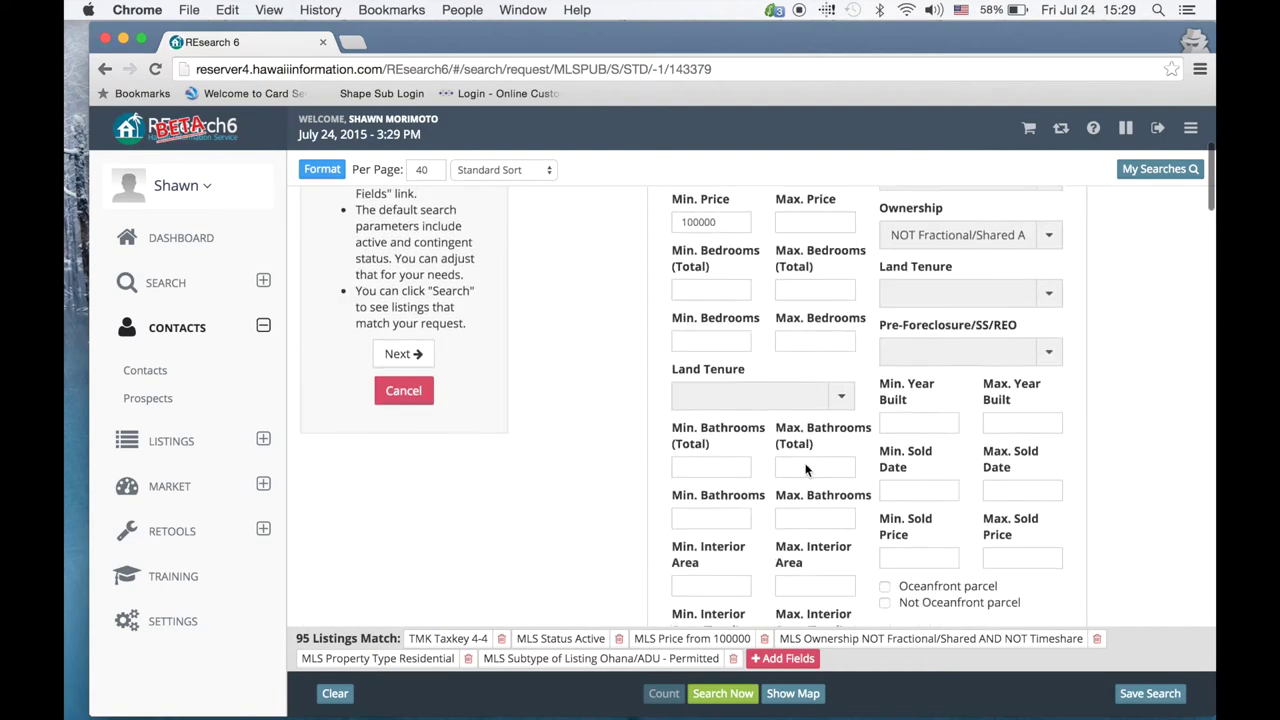
pyautogui.click(724, 693)
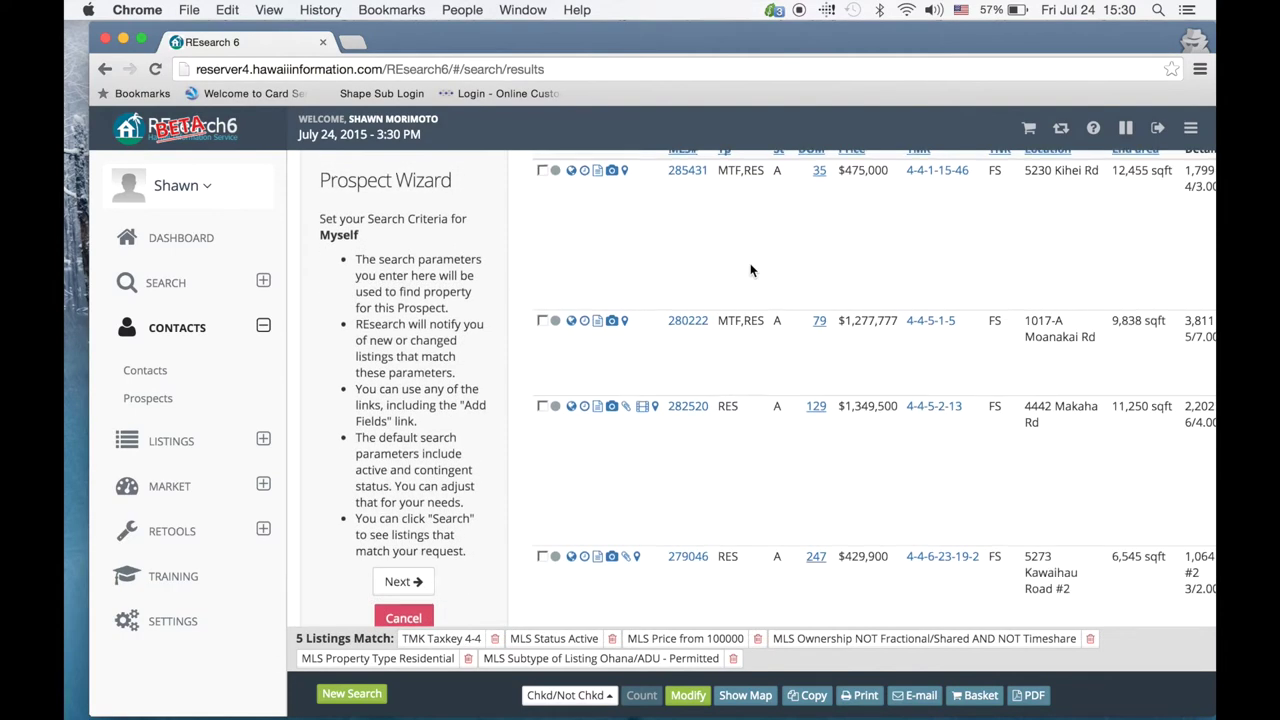
# Step: Save the edited Myself prospect with its 5 matching listings and return to Prospects
pyautogui.scroll(-5, 850, 280)
pyautogui.scroll(-2, 852, 282)
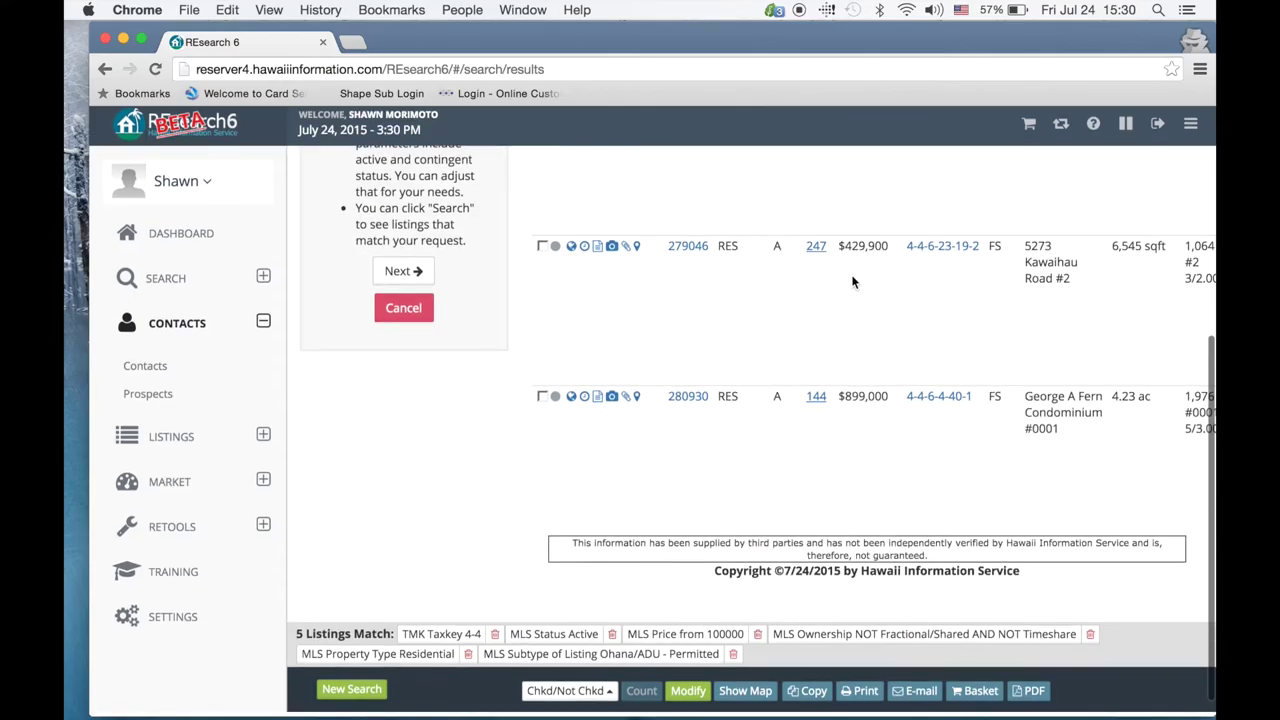
pyautogui.scroll(5, 852, 282)
pyautogui.scroll(1, 852, 282)
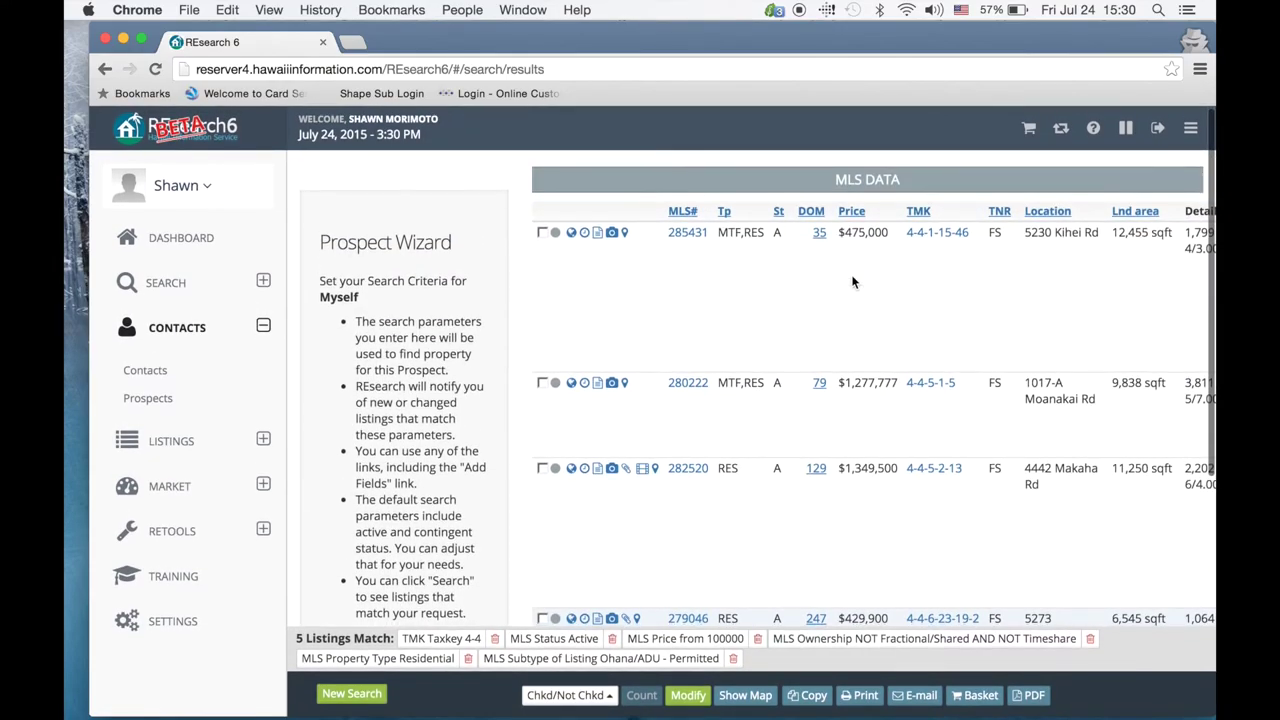
pyautogui.scroll(-4, 700, 320)
pyautogui.click(410, 398)
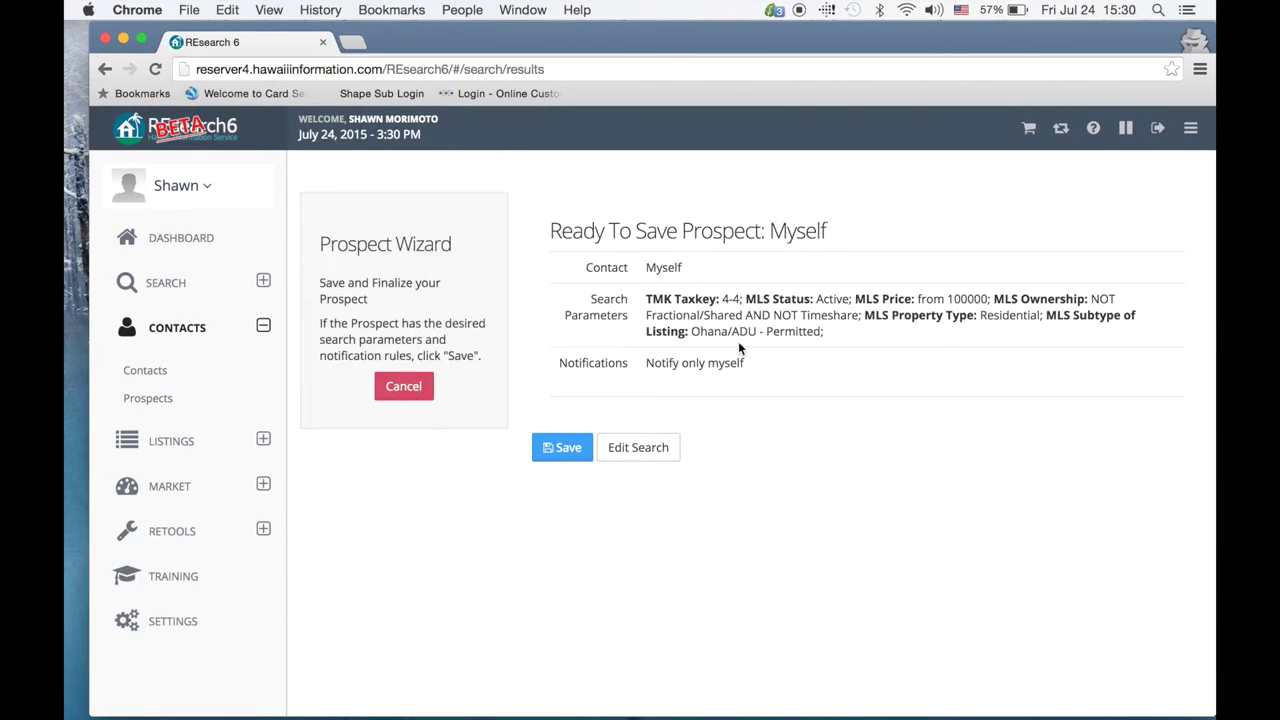
pyautogui.click(556, 449)
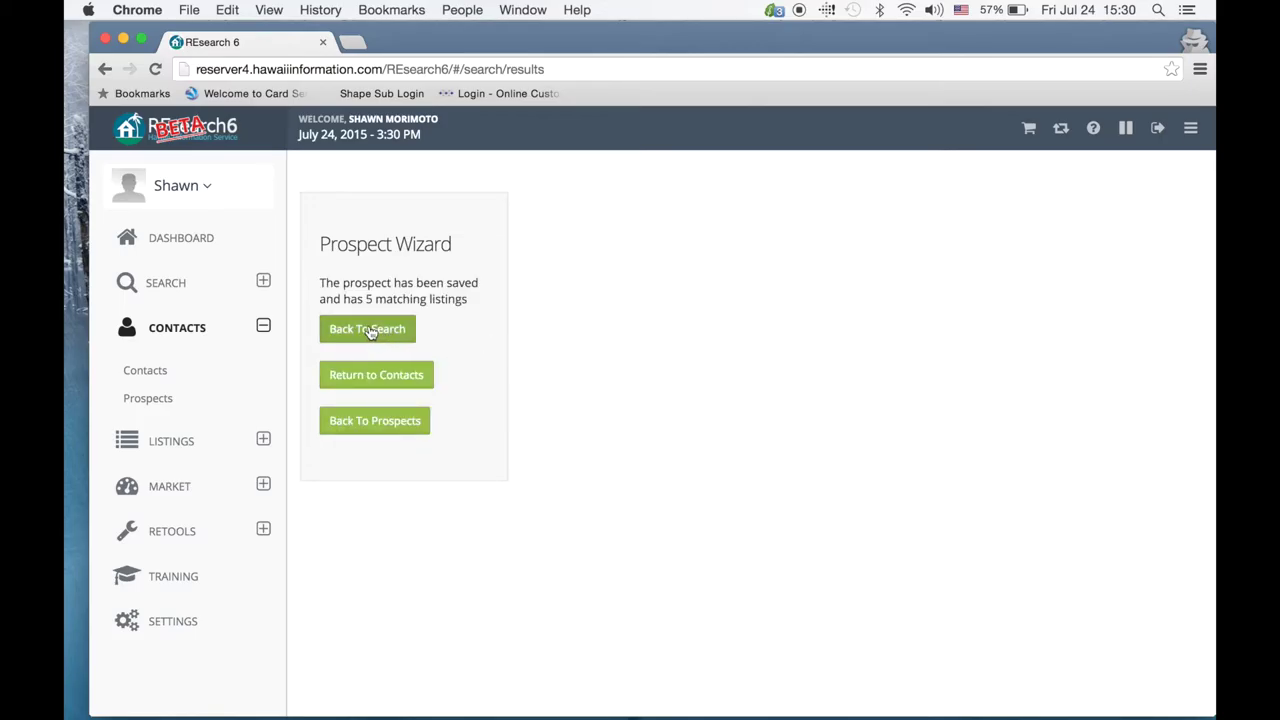
pyautogui.click(368, 420)
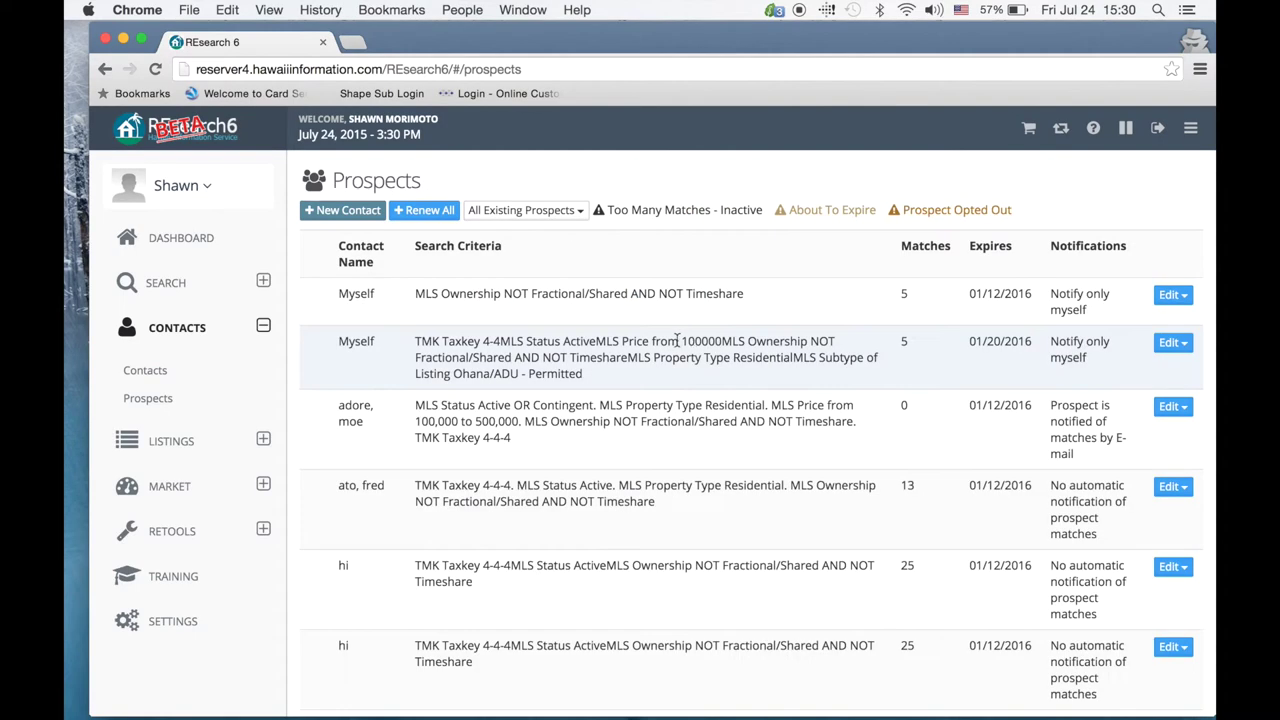
# Step: Start a new Myself search for Taxkey 4-4-5, Active, Residential, minimum price 500,000
pyautogui.scroll(-2, 655, 357)
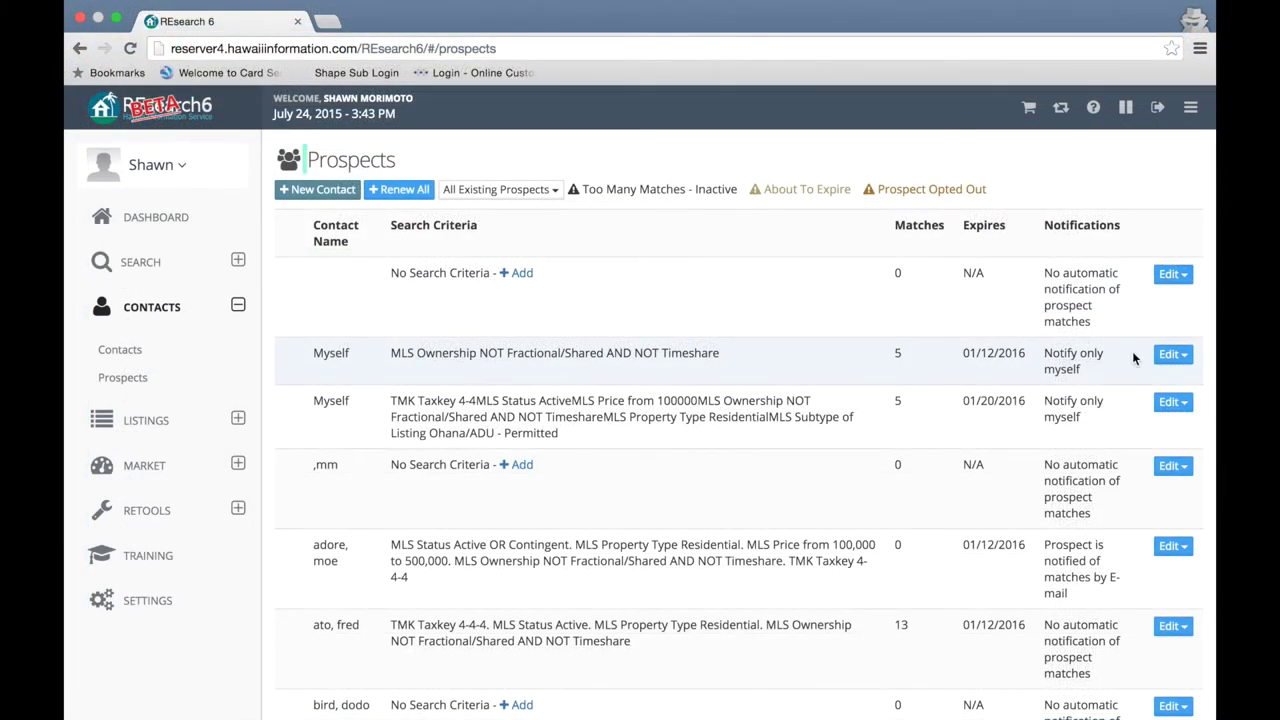
pyautogui.click(1171, 403)
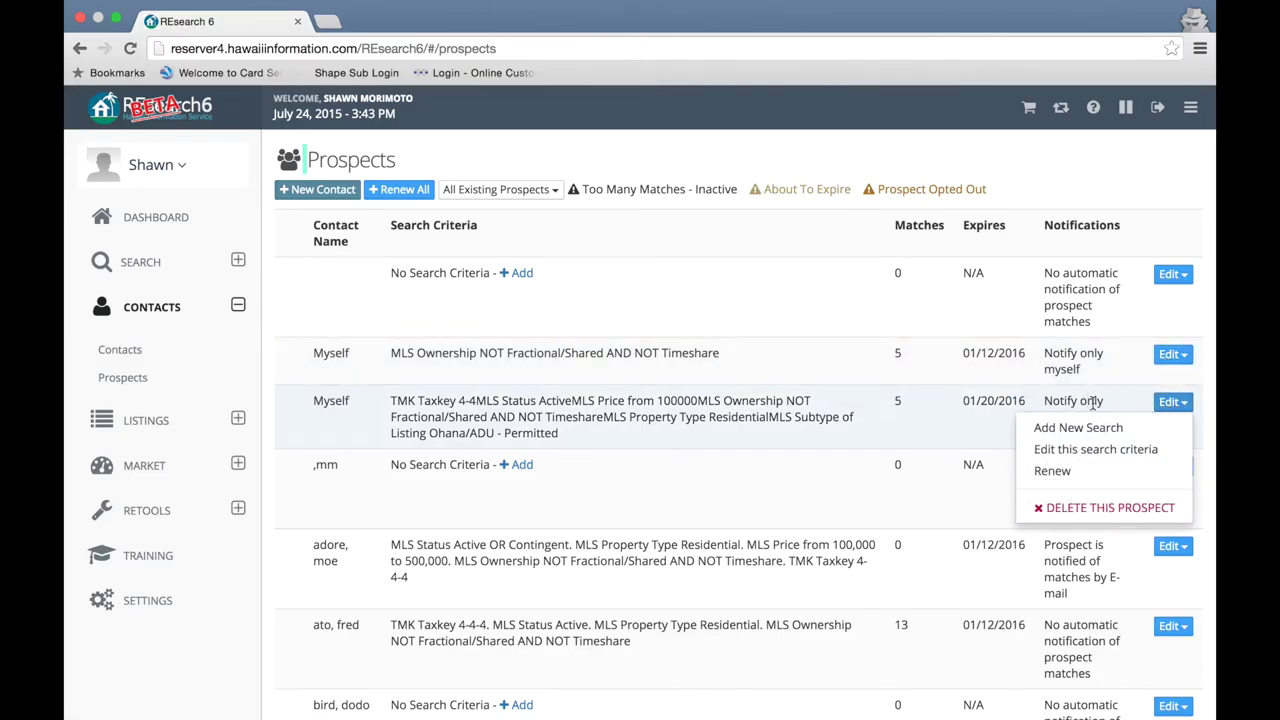
pyautogui.click(1050, 437)
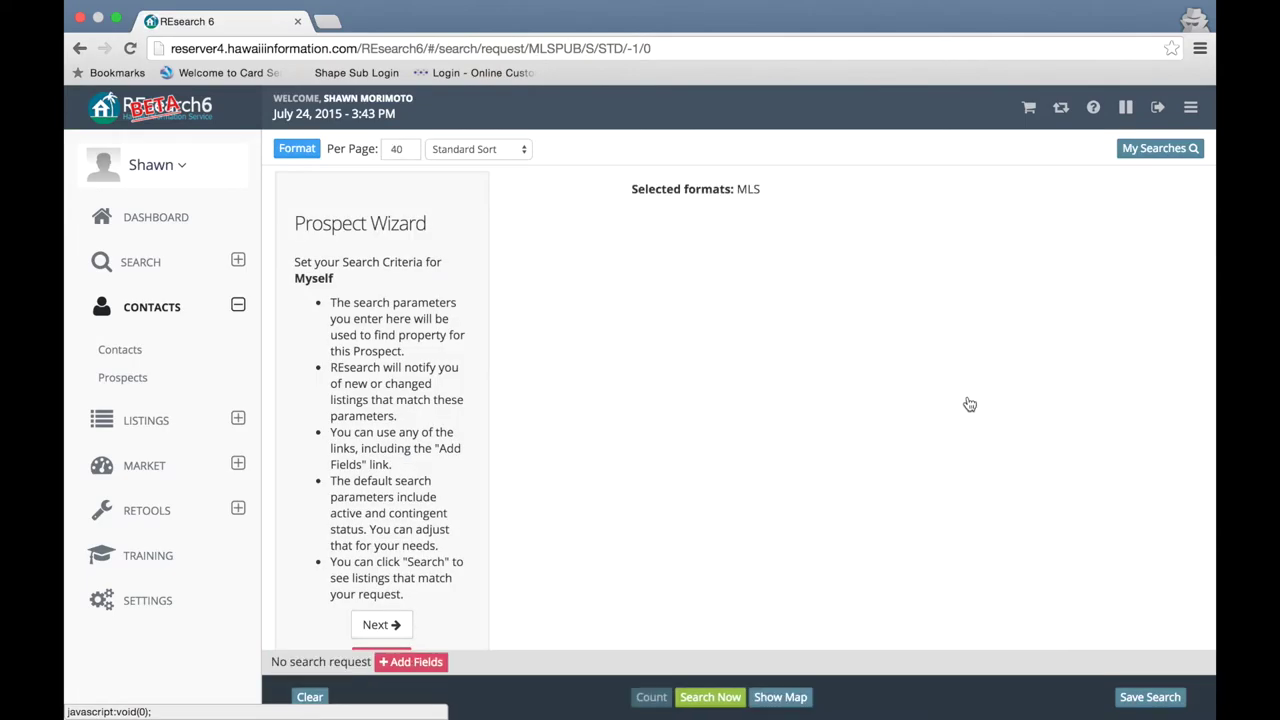
pyautogui.click(682, 301)
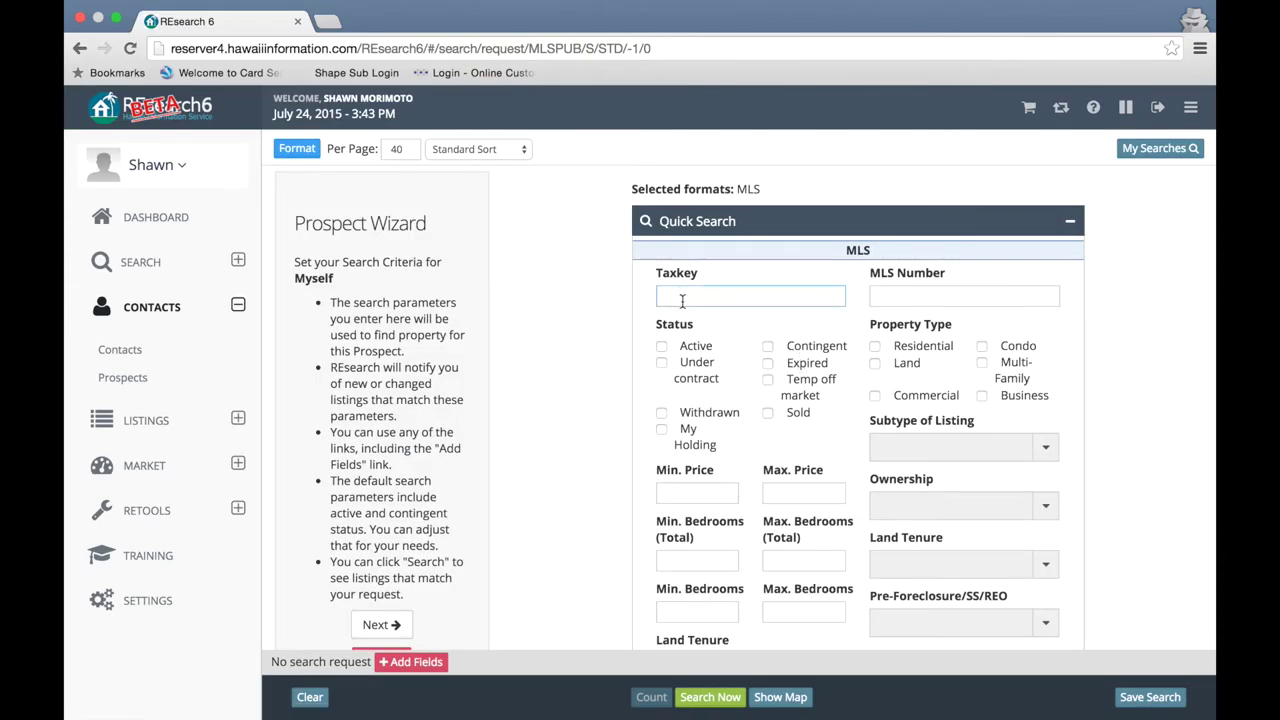
pyautogui.write('4-4-5')
pyautogui.click(661, 347)
pyautogui.click(875, 346)
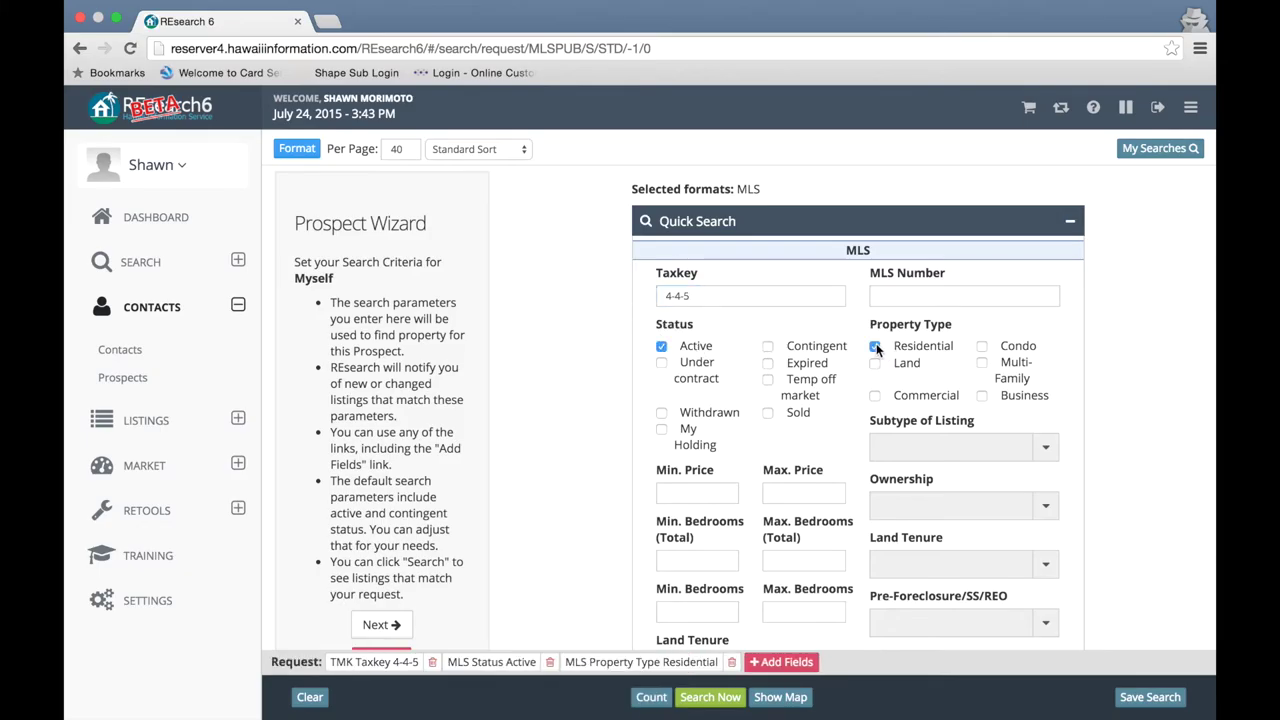
pyautogui.click(707, 488)
pyautogui.write('5000000')
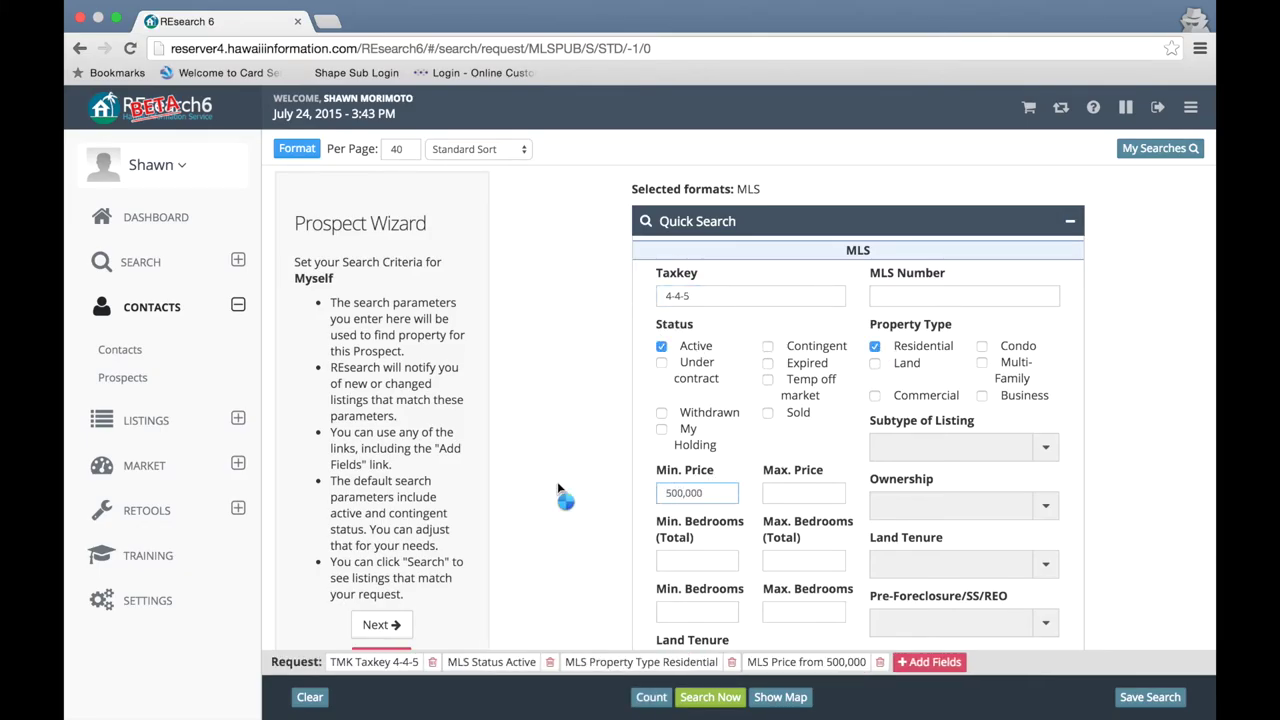
pyautogui.click(545, 493)
# Step: Save the new search matching 7 listings and return to the Prospects list
pyautogui.scroll(-3, 539, 488)
pyautogui.click(372, 453)
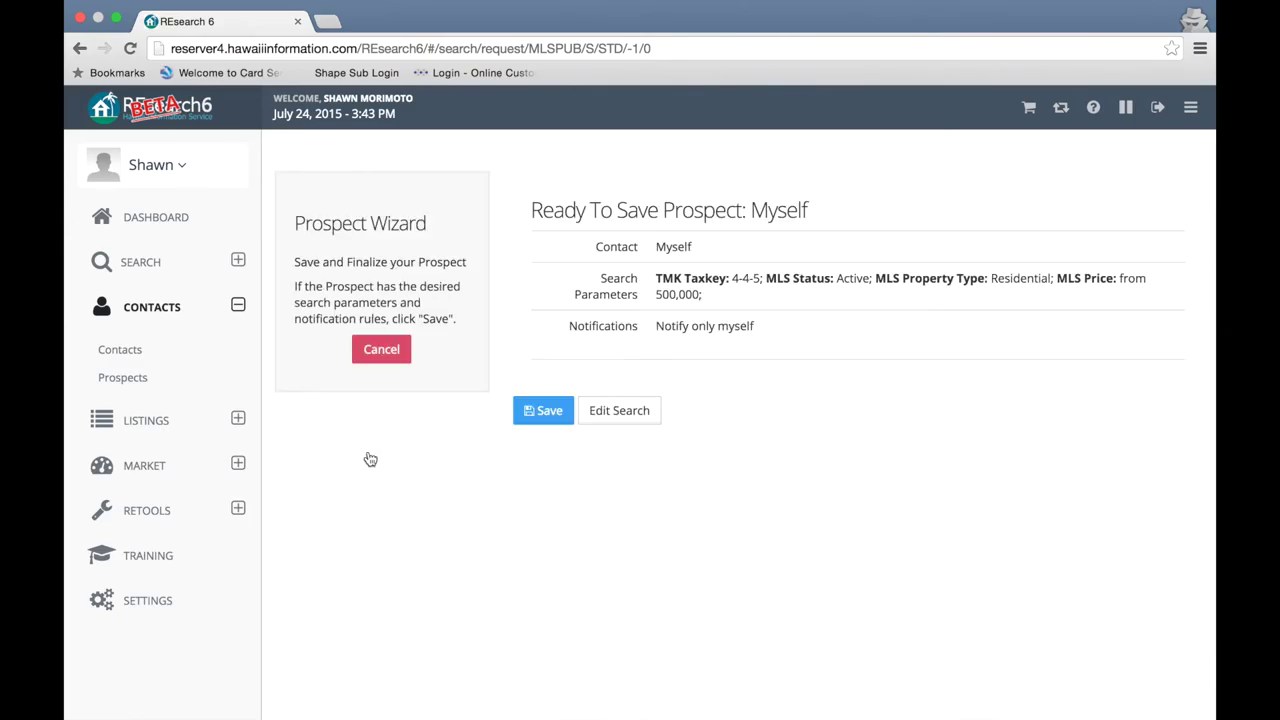
pyautogui.click(545, 410)
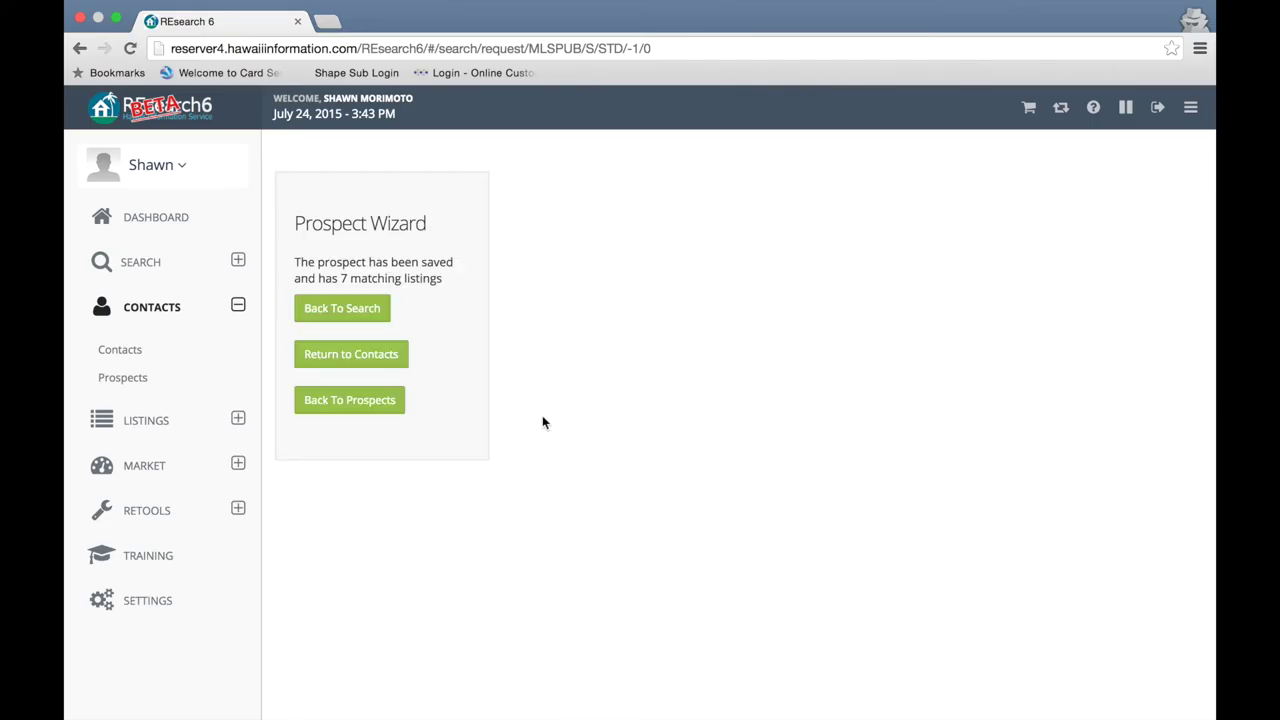
pyautogui.click(328, 400)
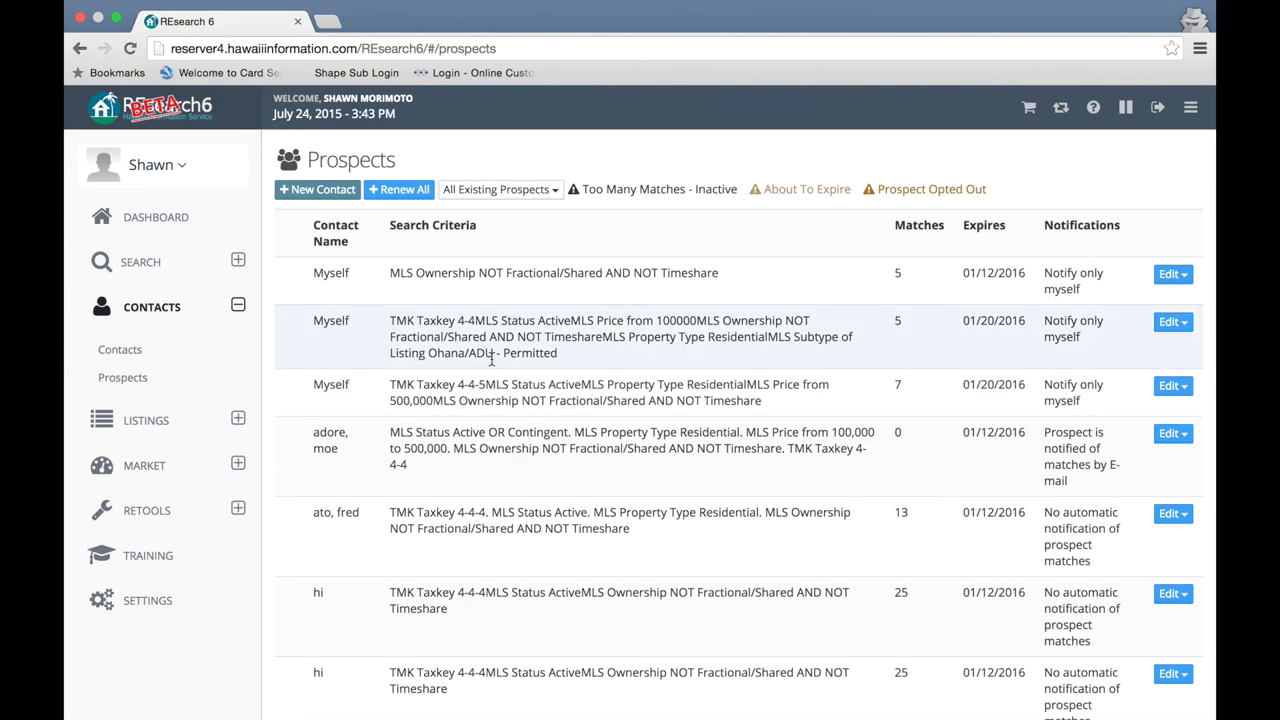